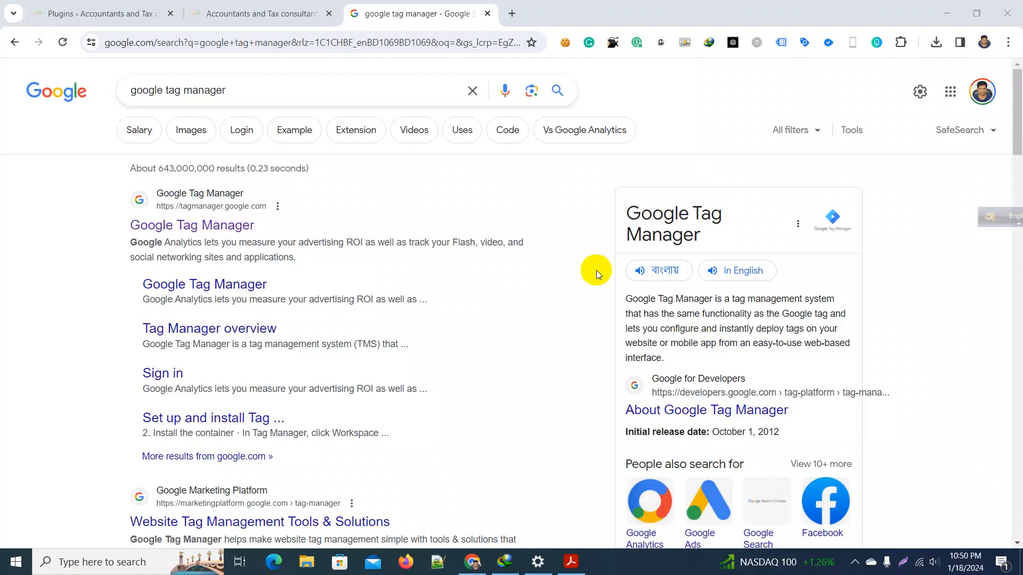
- Open the Google Tag Manager site from the search results in a new tab placed beside the website tab
click(240, 90)
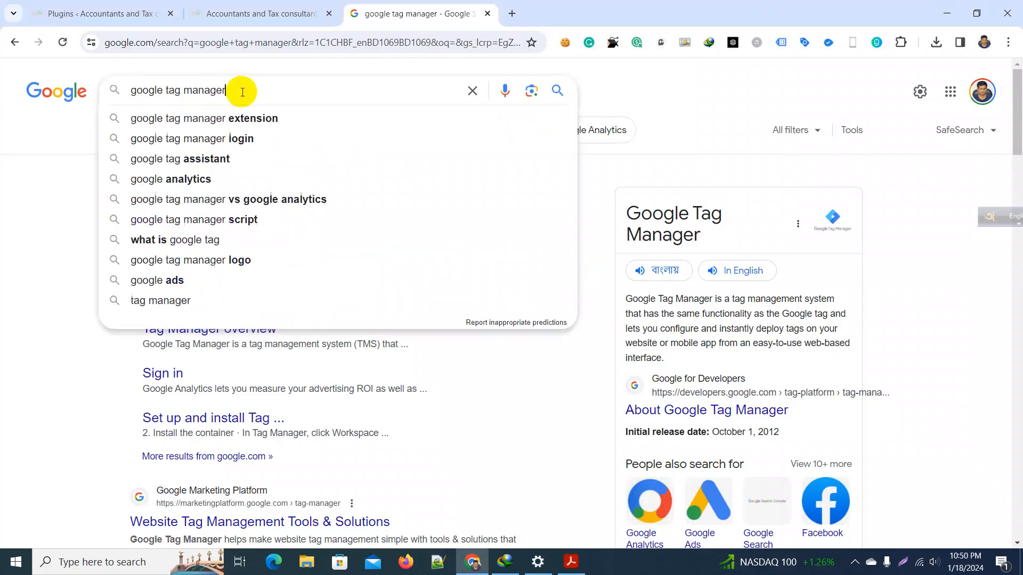
click(5, 267)
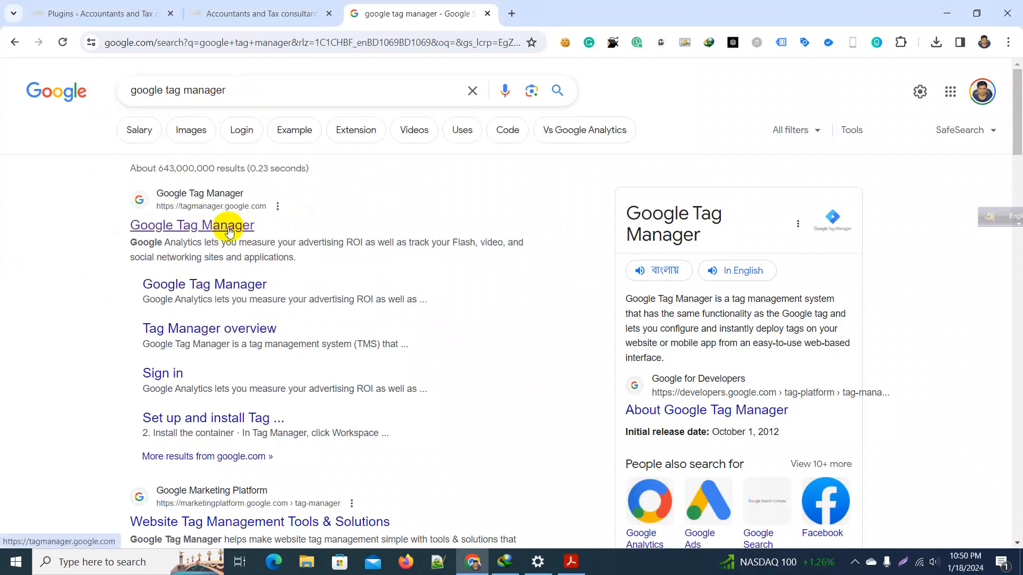
ctrl+click(201, 233)
drag(552, 11, 374, 6)
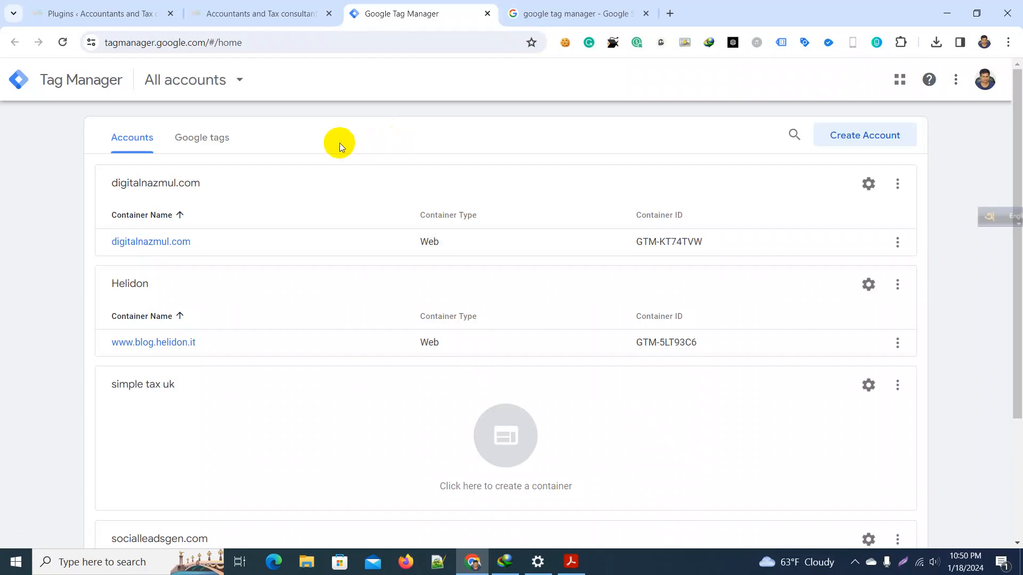
click(863, 137)
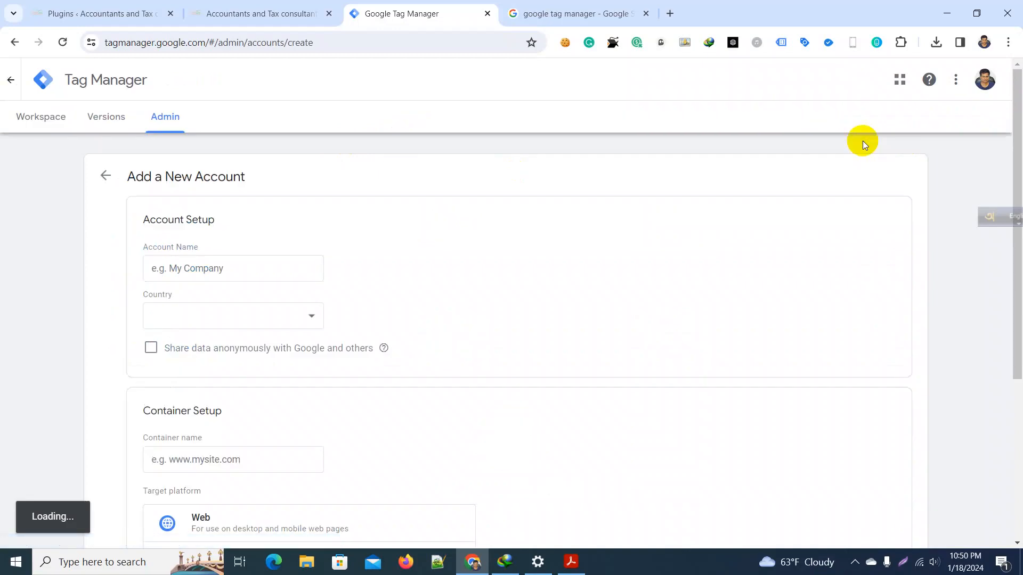
click(104, 177)
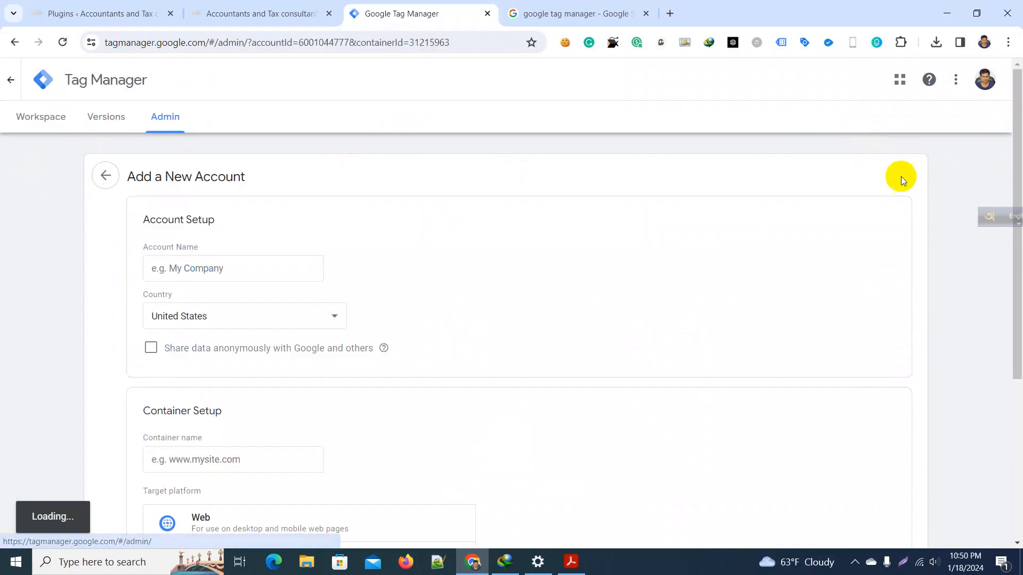
click(104, 175)
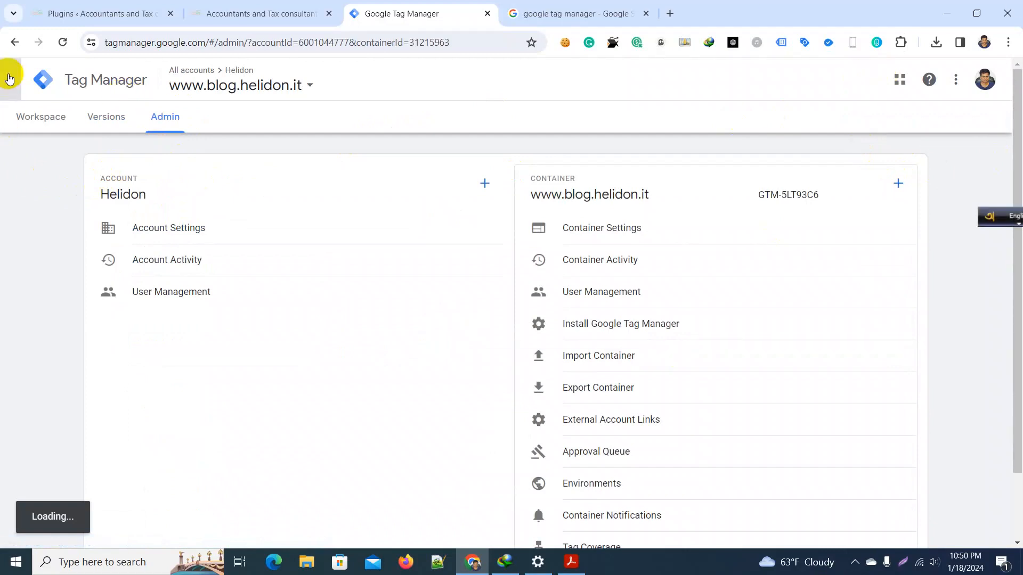
click(10, 80)
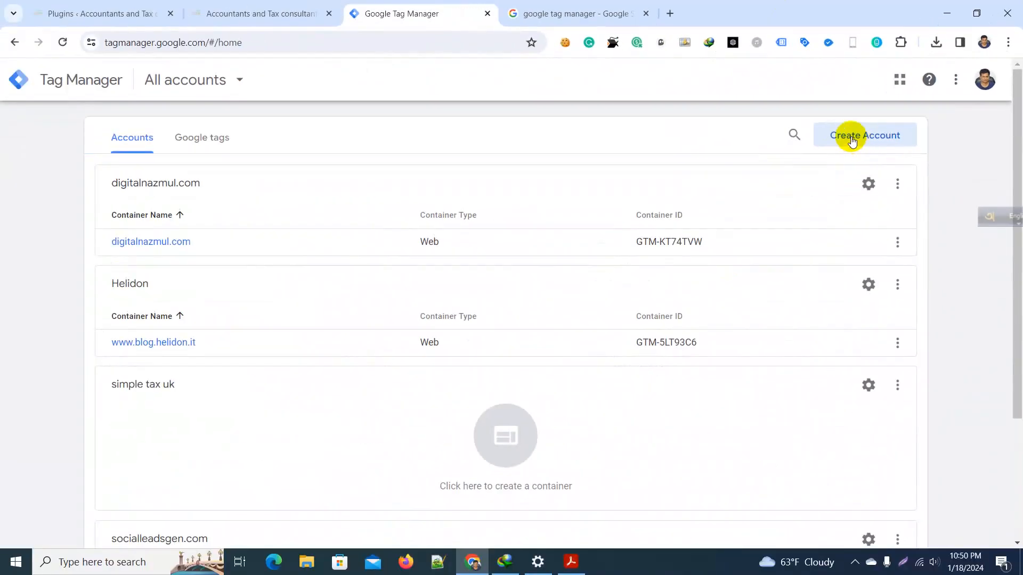
- Start a new Tag Manager account and enter "simple tax uk" as its account name
click(851, 141)
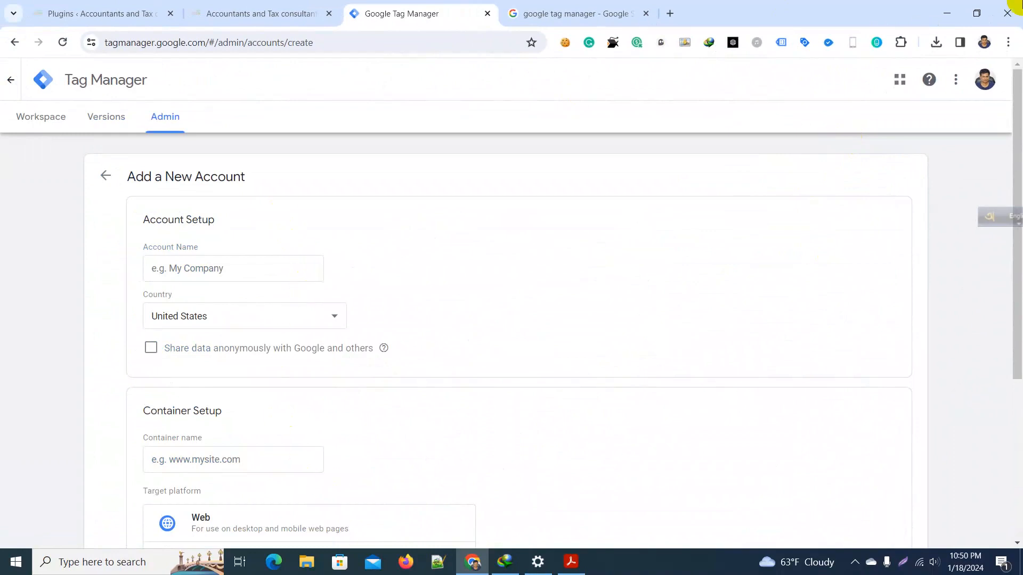
click(237, 9)
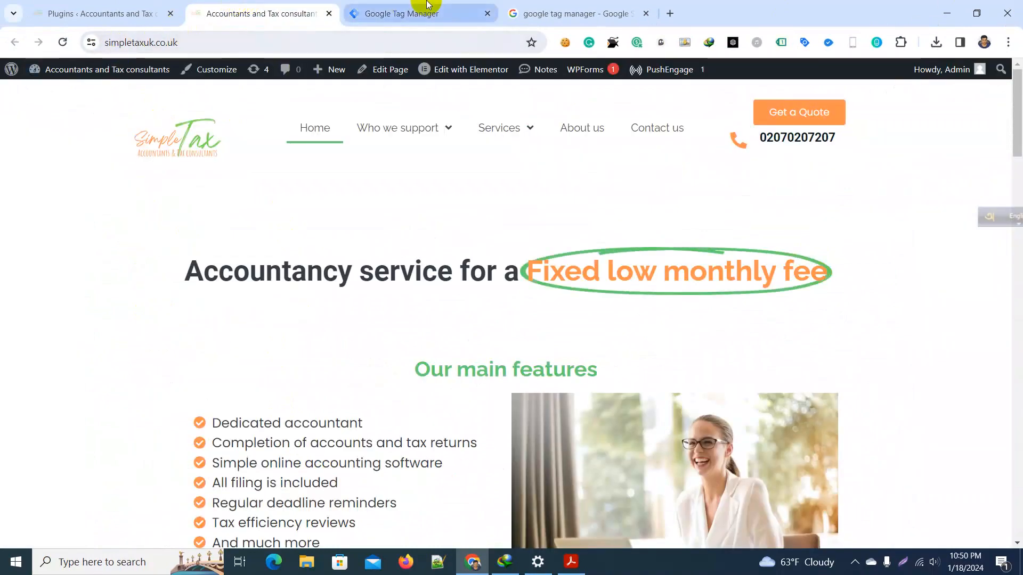
click(423, 11)
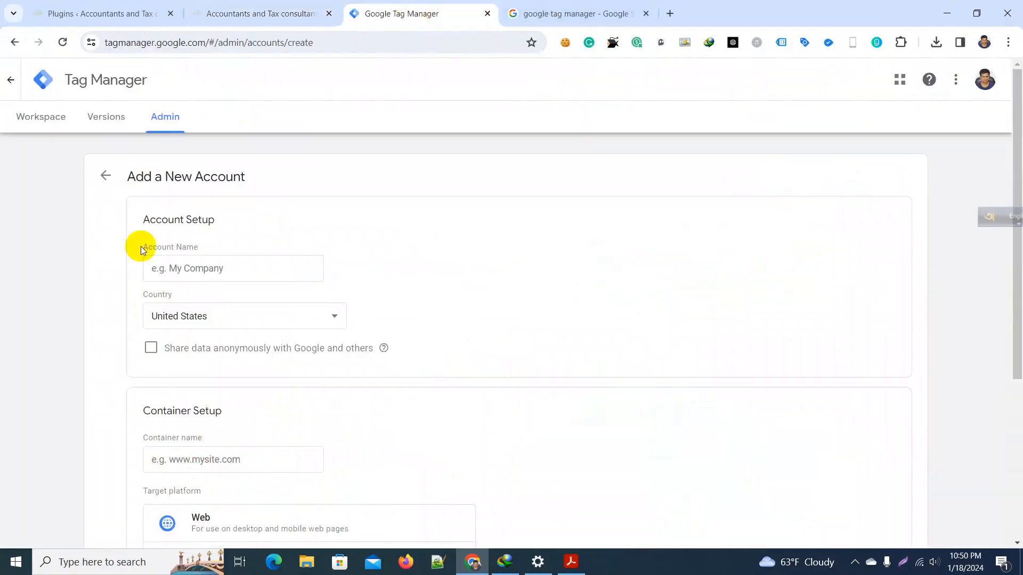
click(192, 267)
click(238, 302)
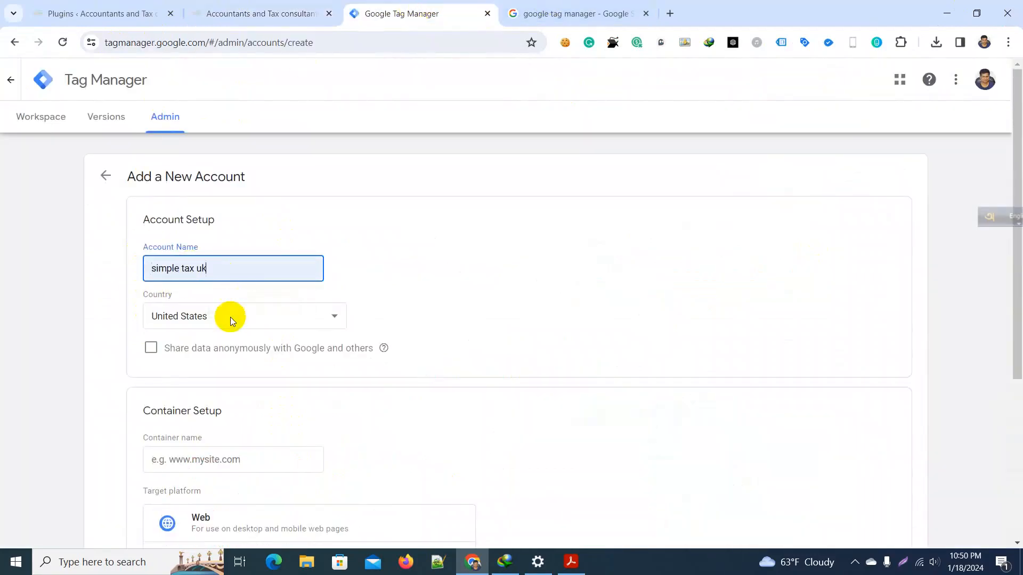
- Copy the simpletaxuk.co.uk address from the website tab and return to the new account form
click(238, 6)
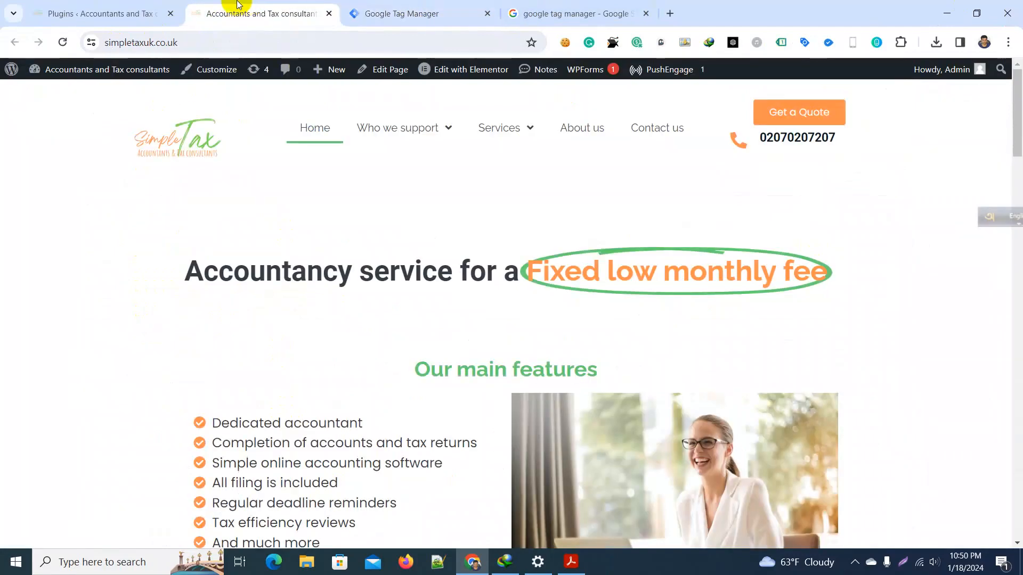
click(242, 42)
right_click(242, 42)
click(283, 165)
click(397, 13)
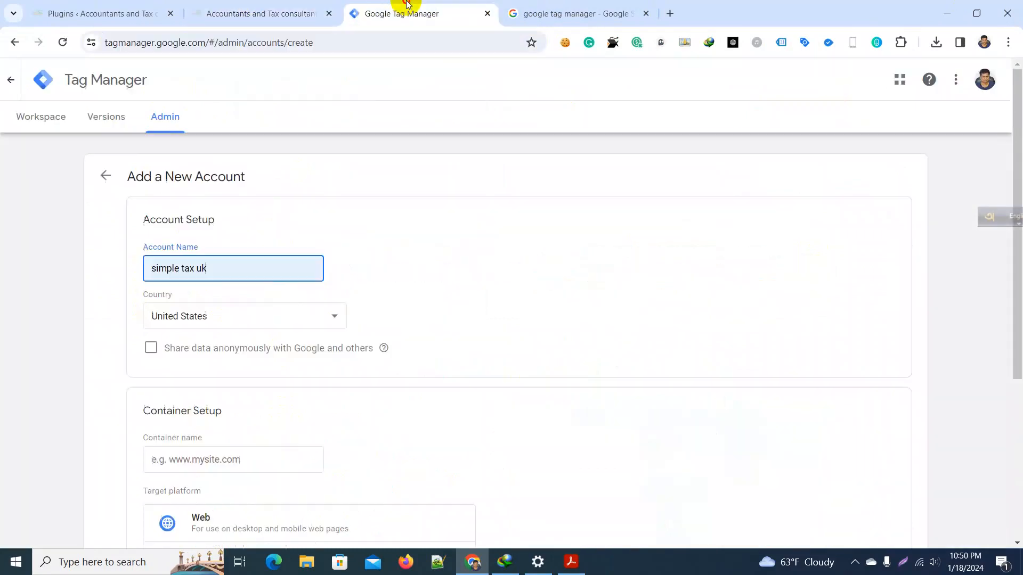
- Set the new account's country to United Kingdom
scroll(160, 266, down, 2)
scroll(139, 252, up, 1)
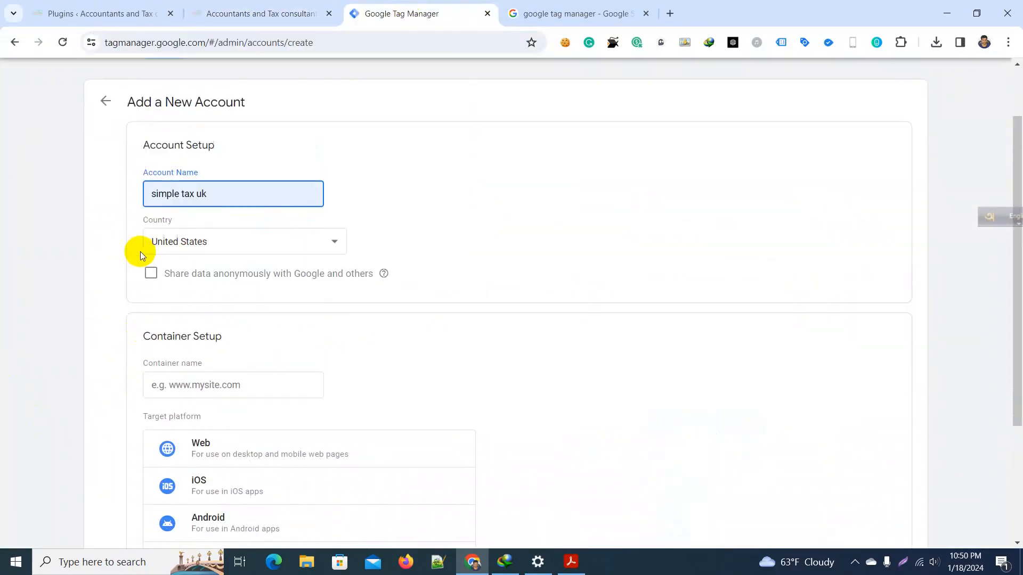
click(183, 253)
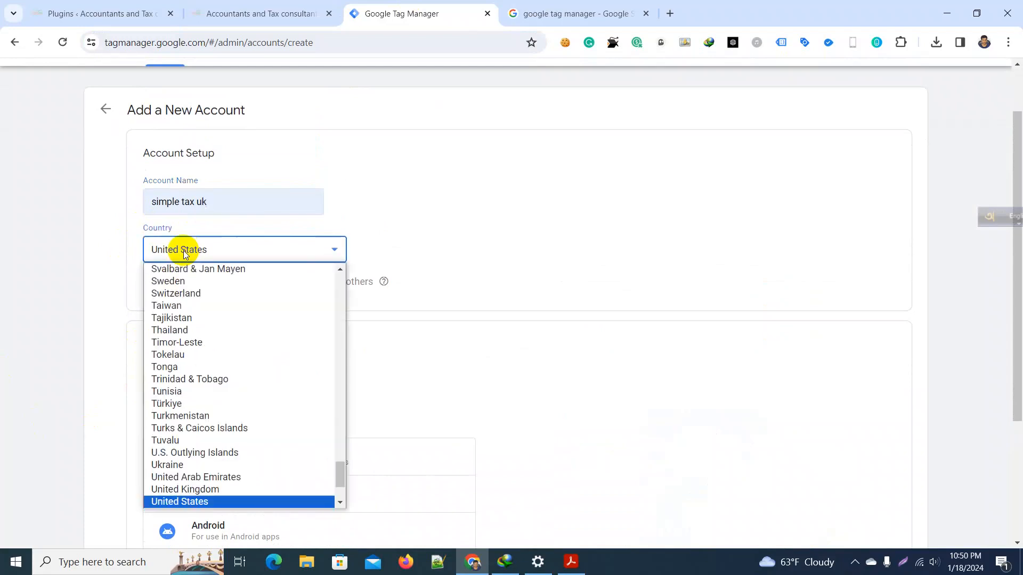
click(186, 490)
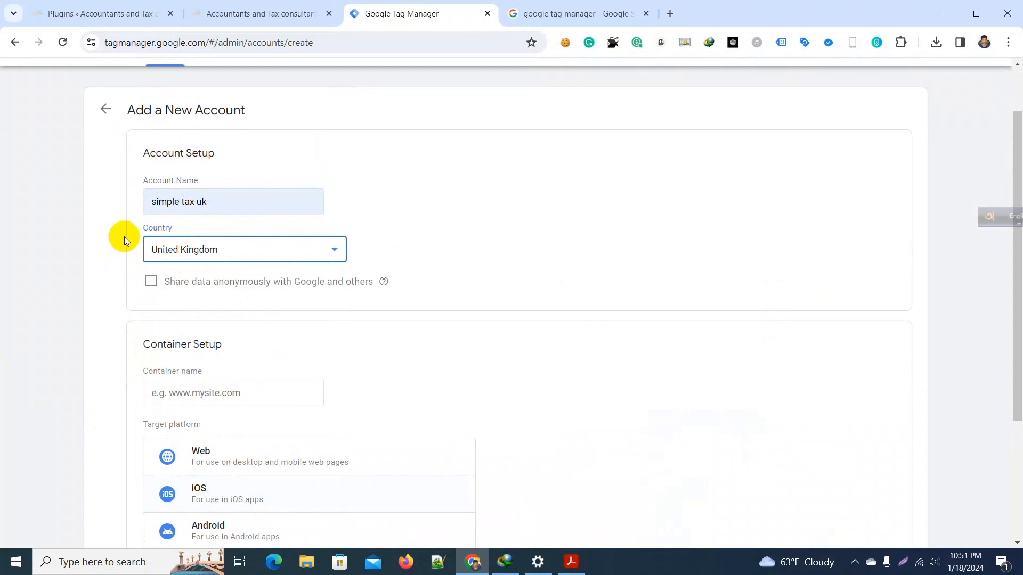
- Enter simpletaxuk.co.uk as the container name in the container setup
scroll(127, 242, down, 3)
click(220, 260)
click(229, 293)
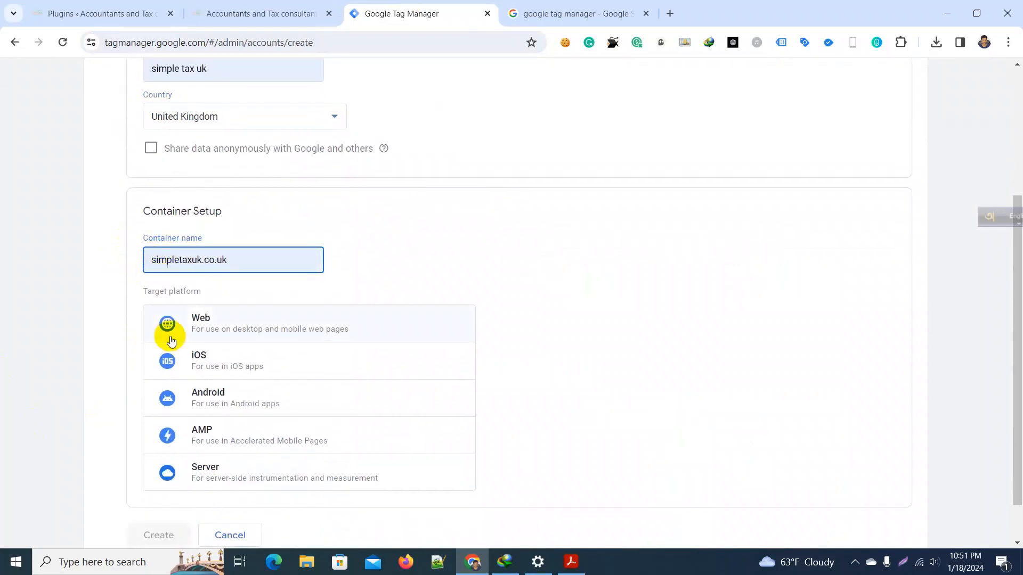
- Compare the website's full address with the container name entered in the account form
click(256, 13)
click(247, 38)
click(134, 44)
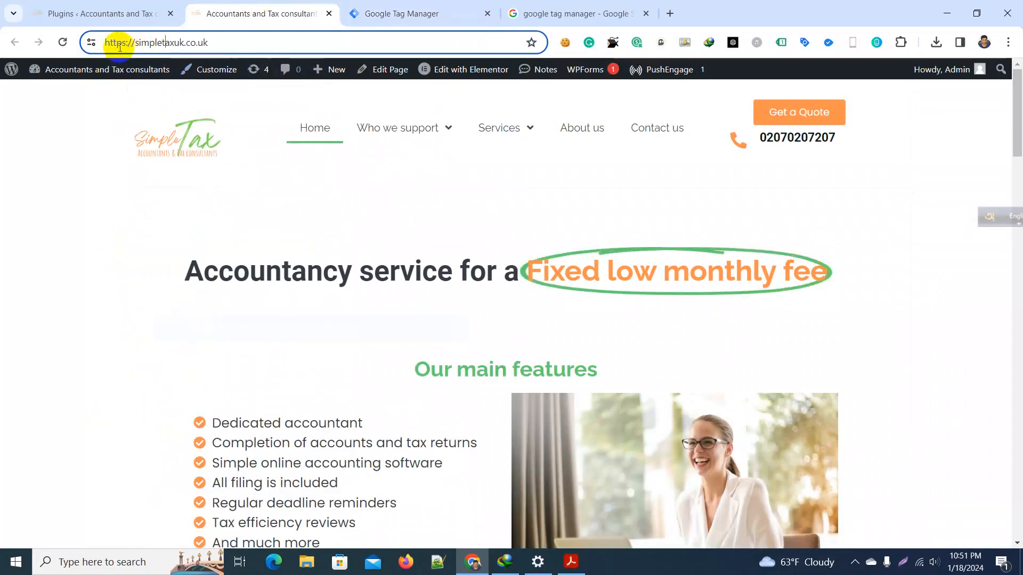
click(406, 11)
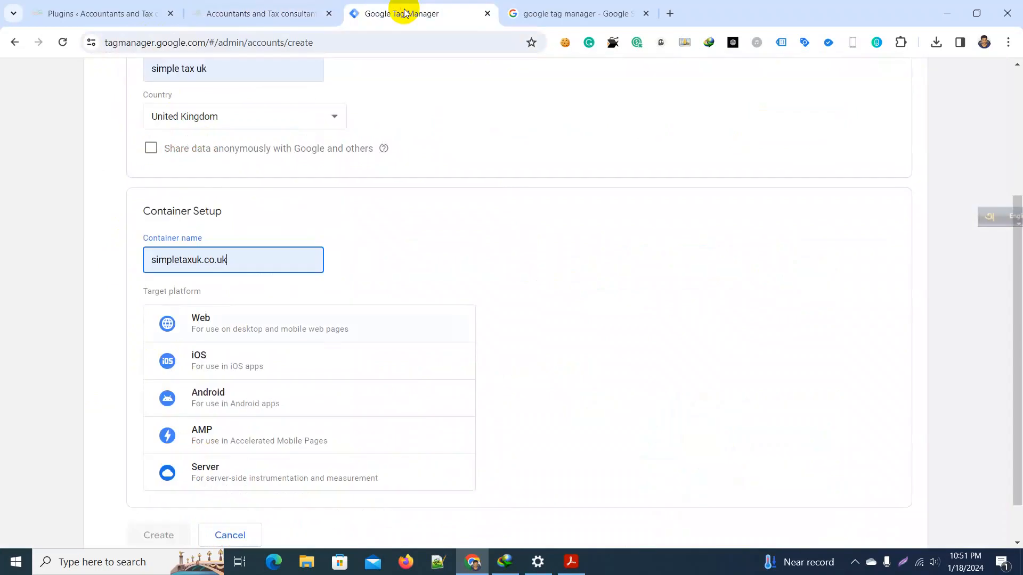
click(152, 261)
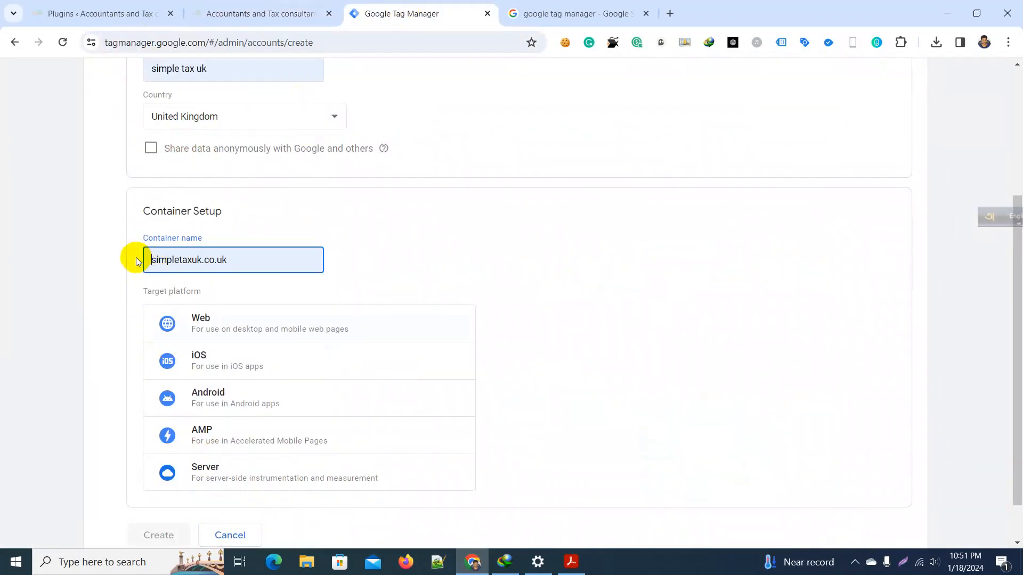
click(238, 10)
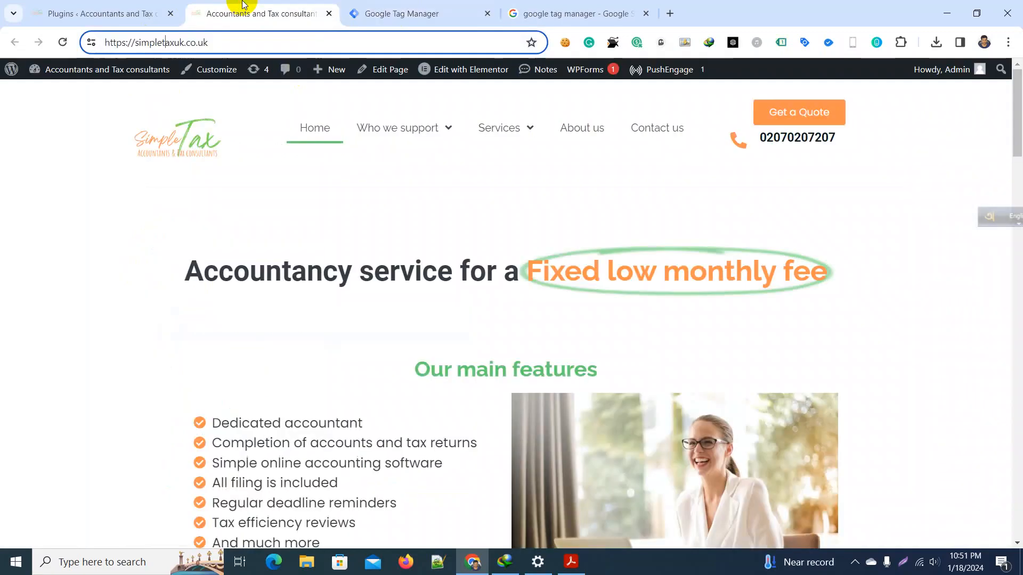
click(410, 5)
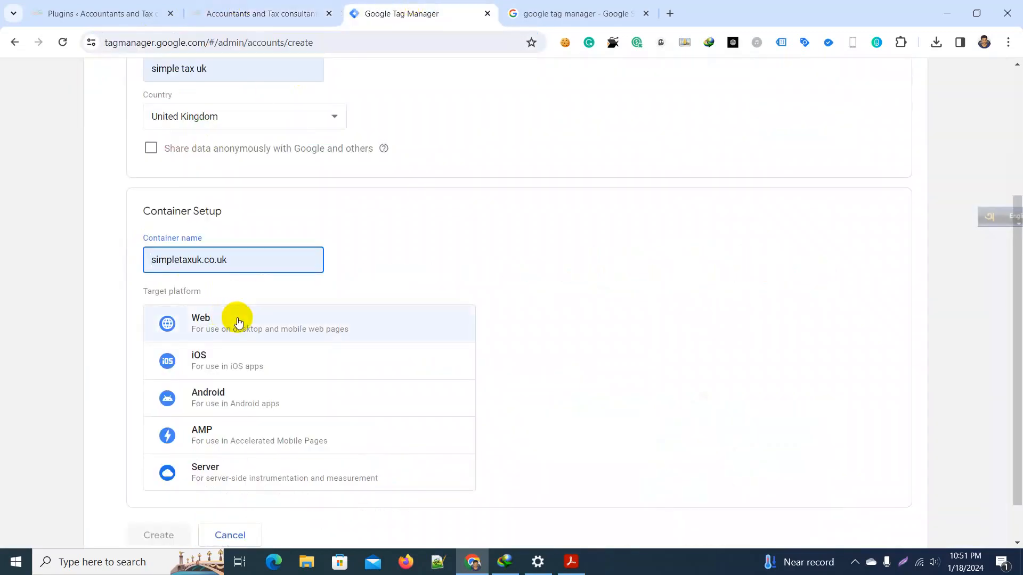
- Create the account with Web as the target platform, accepting the service agreement and the GDPR data processing terms
scroll(209, 285, down, 1)
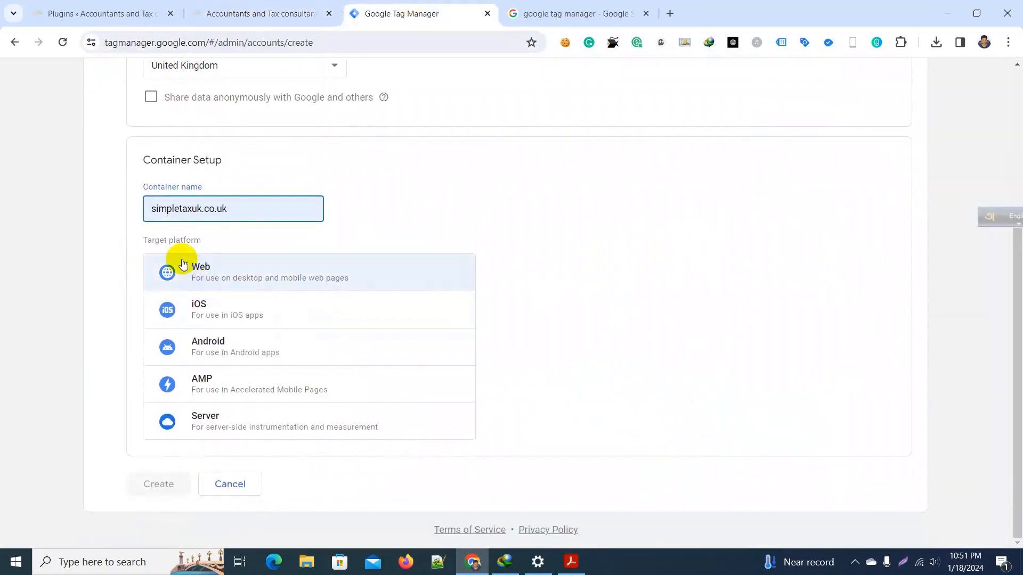
click(216, 274)
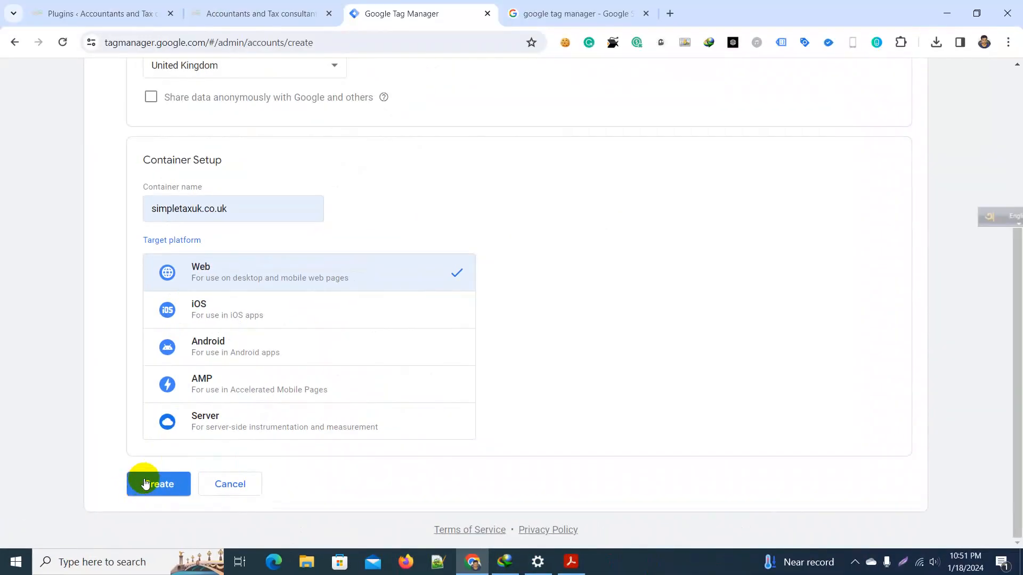
click(266, 399)
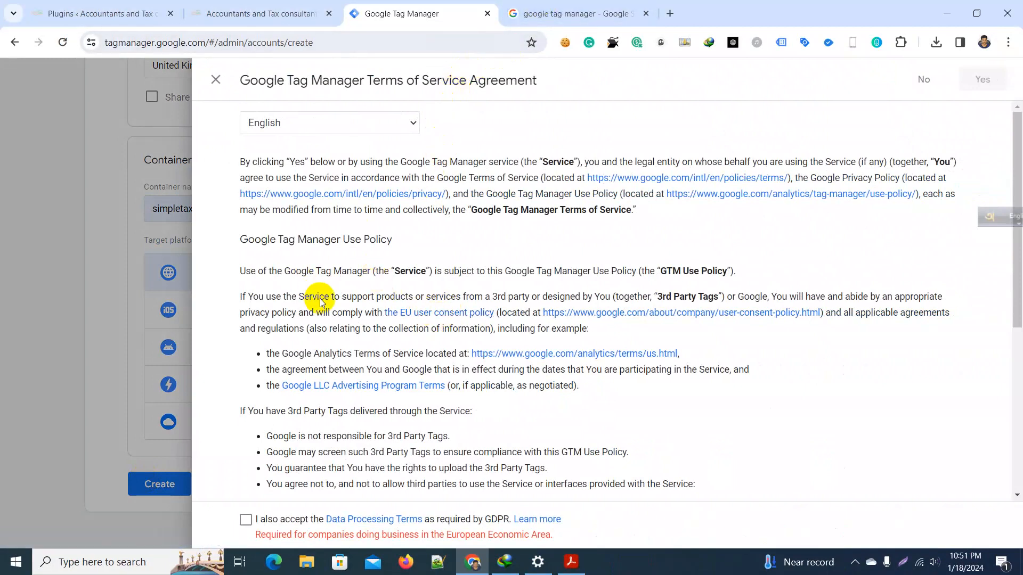
click(246, 520)
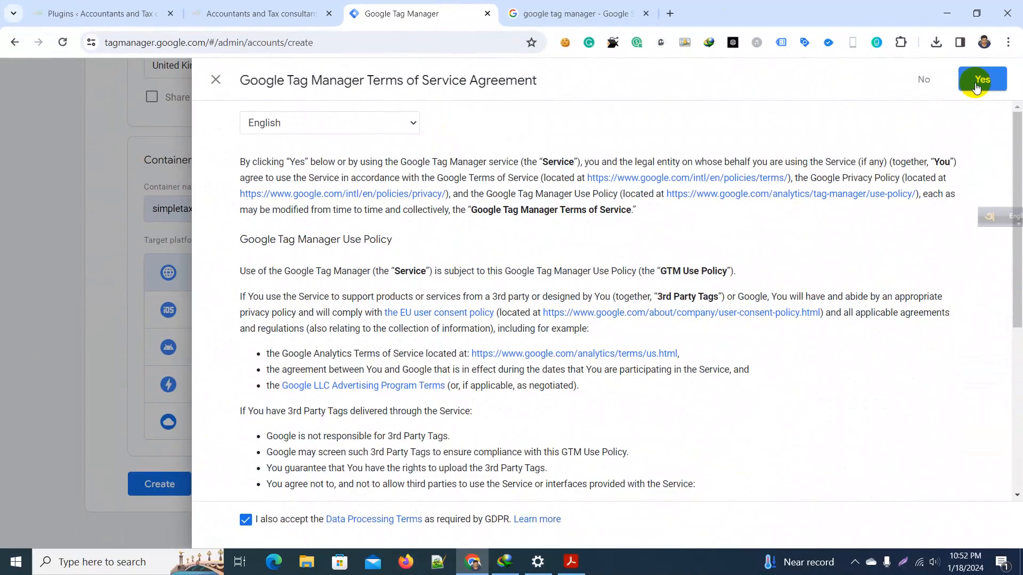
click(930, 173)
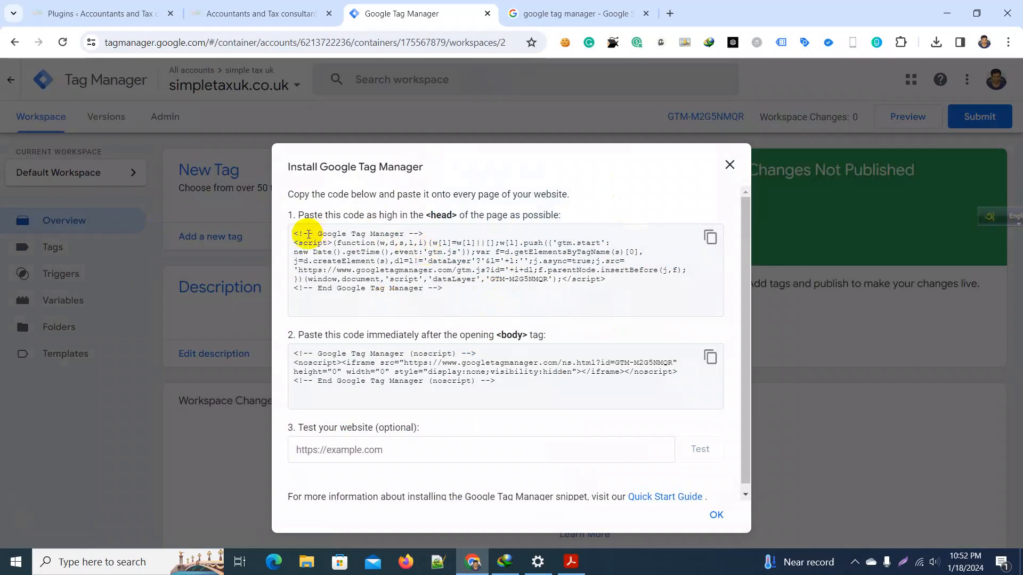
- Copy the Google Tag Manager installation snippet meant for the page's <head>
click(710, 237)
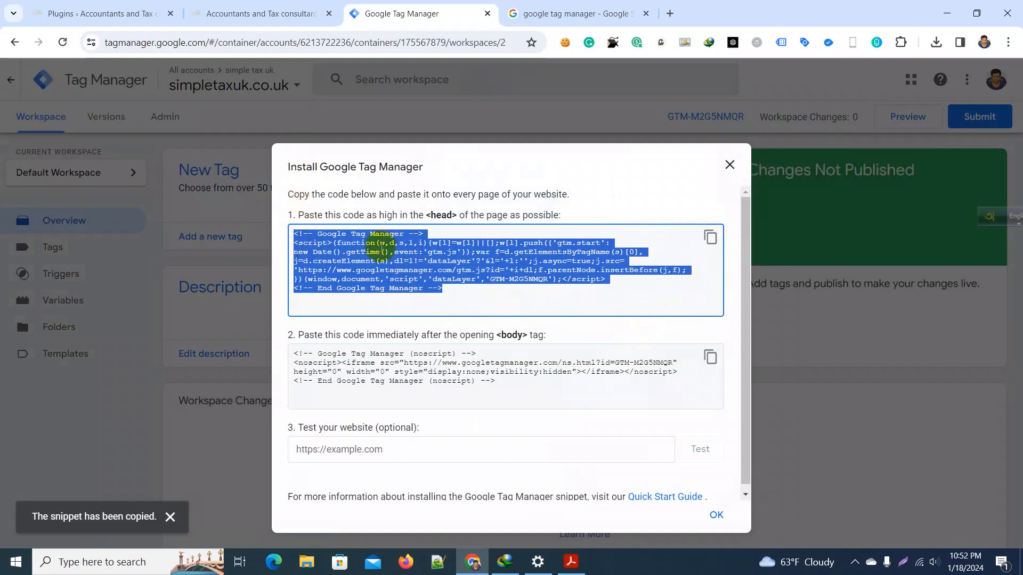
click(413, 249)
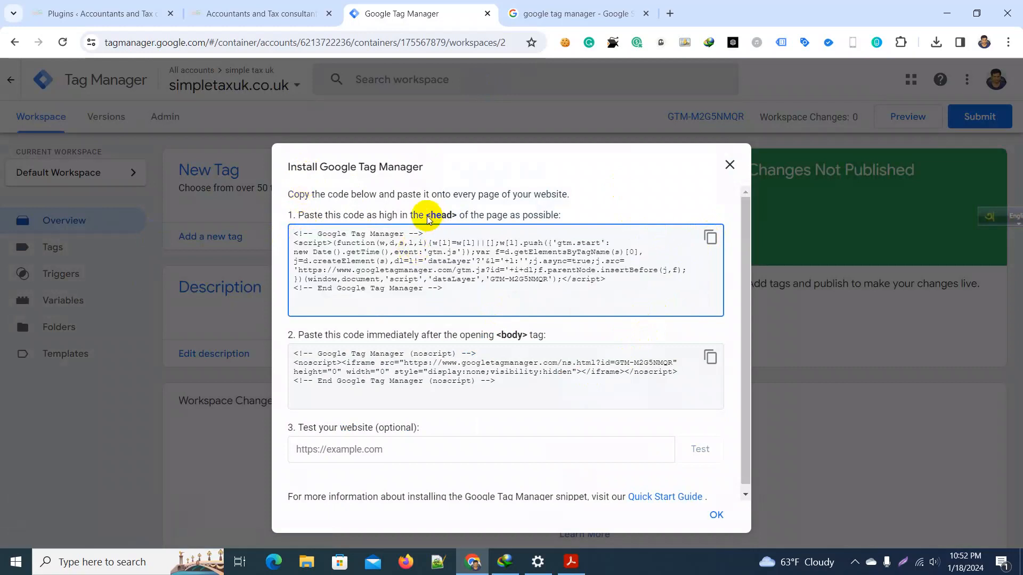
- Switch to the WordPress admin and open the Hello Elementor theme's header.php for editing at its <head> section
click(250, 4)
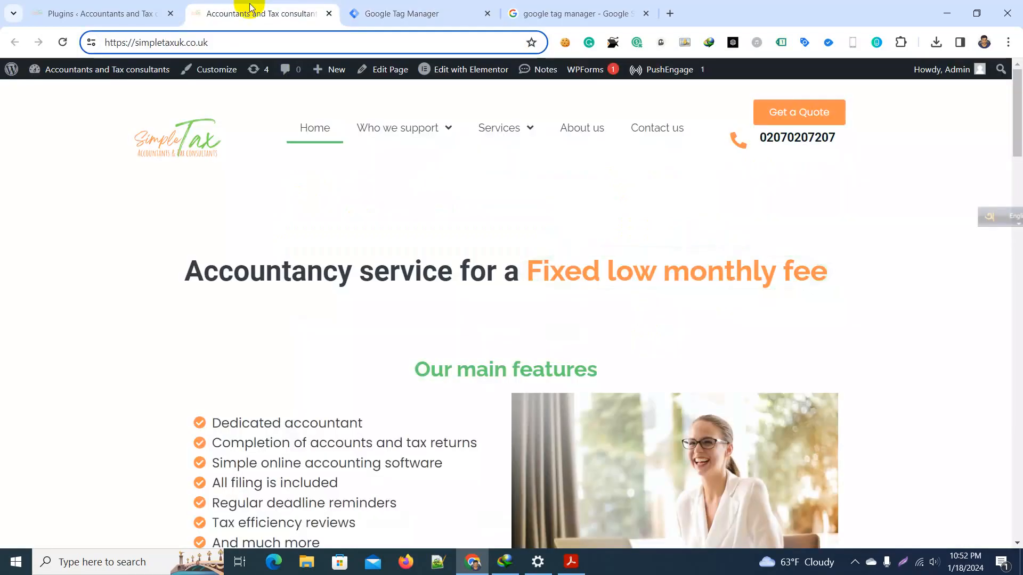
click(133, 7)
mouse_move(32, 94)
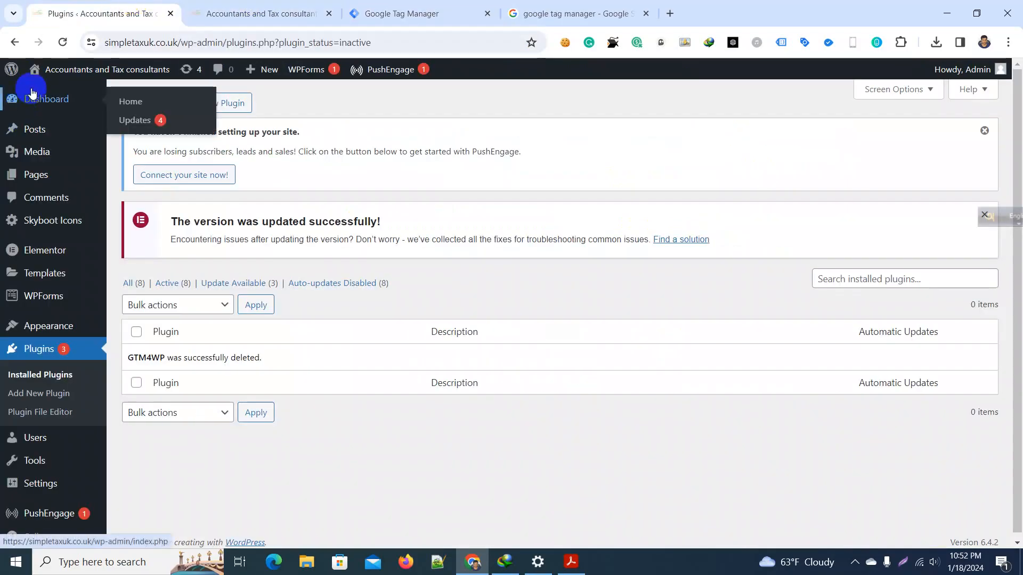
mouse_move(47, 334)
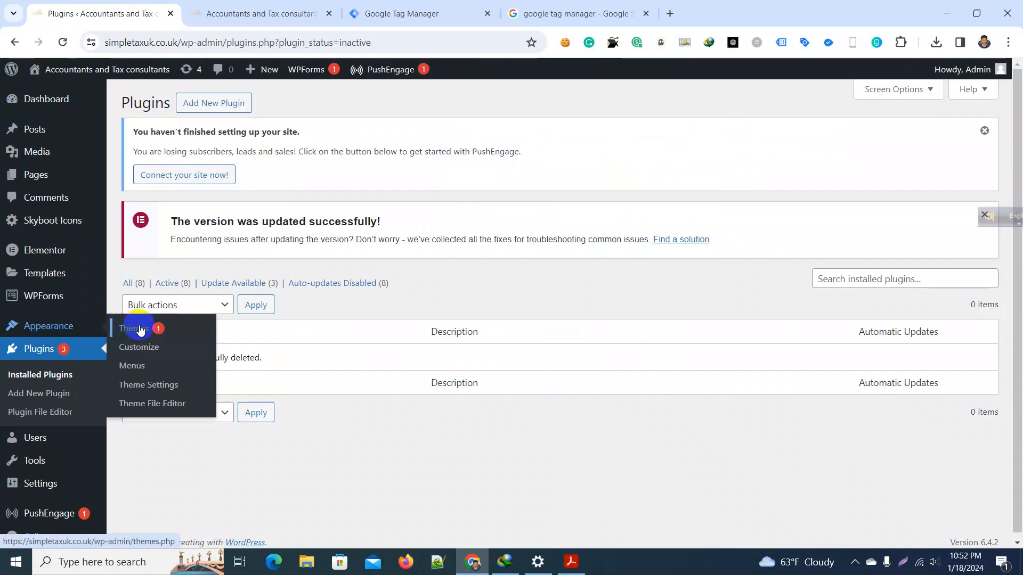
click(150, 409)
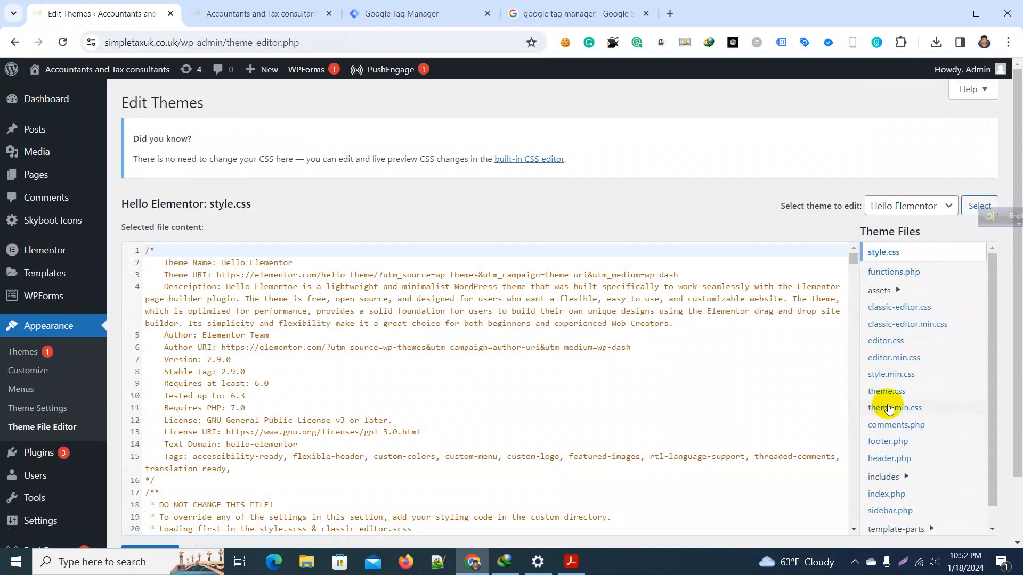
click(883, 460)
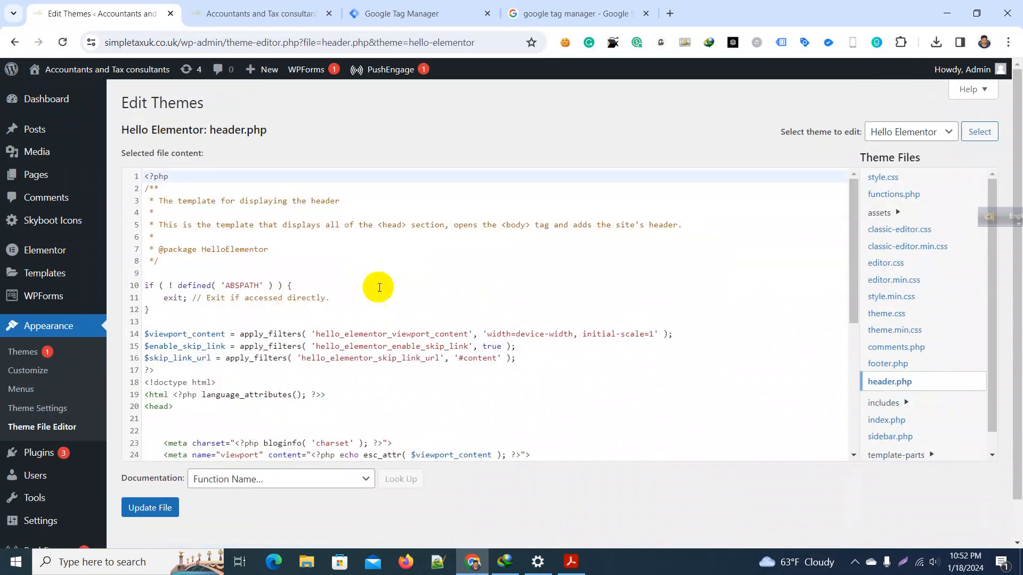
scroll(256, 303, down, 1)
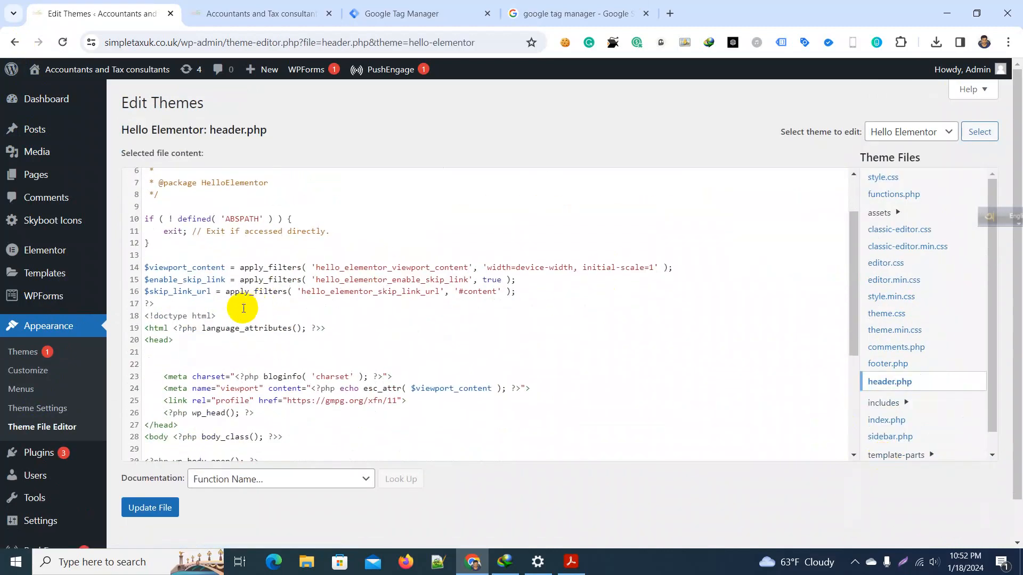
- Paste the copied Google Tag Manager snippet onto the empty line directly below the <head> tag in header.php
click(206, 343)
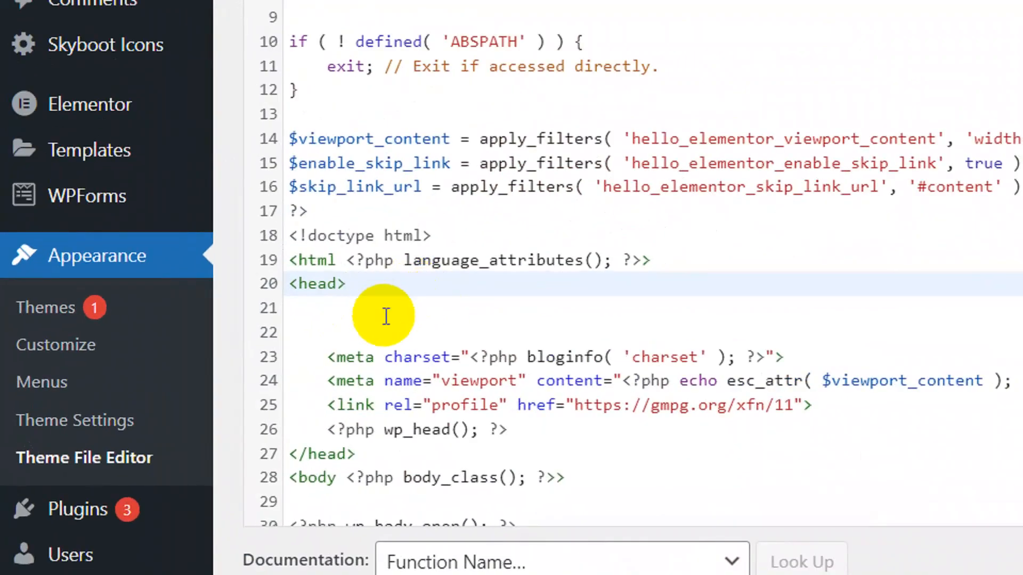
click(395, 312)
right_click(393, 309)
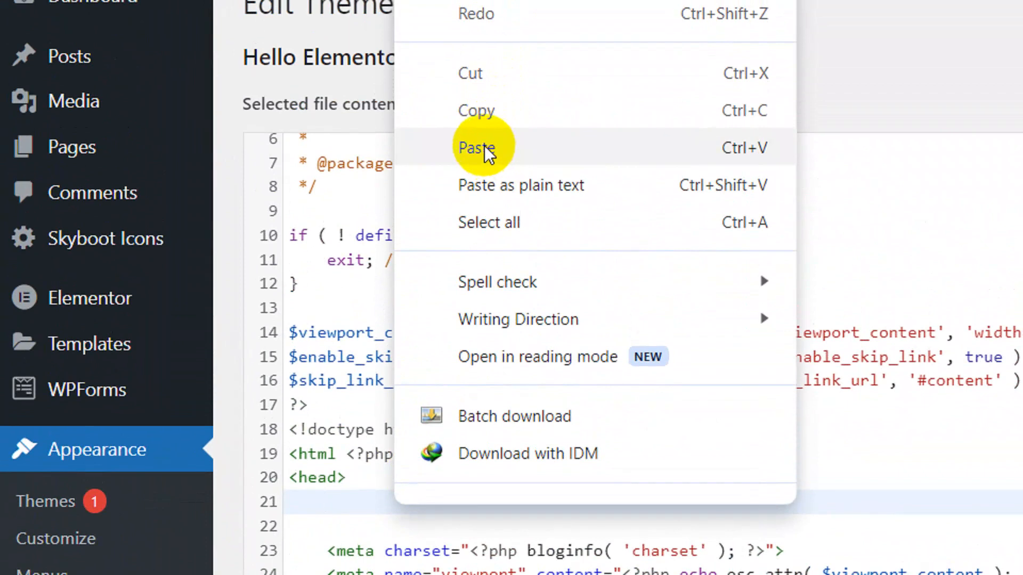
click(485, 148)
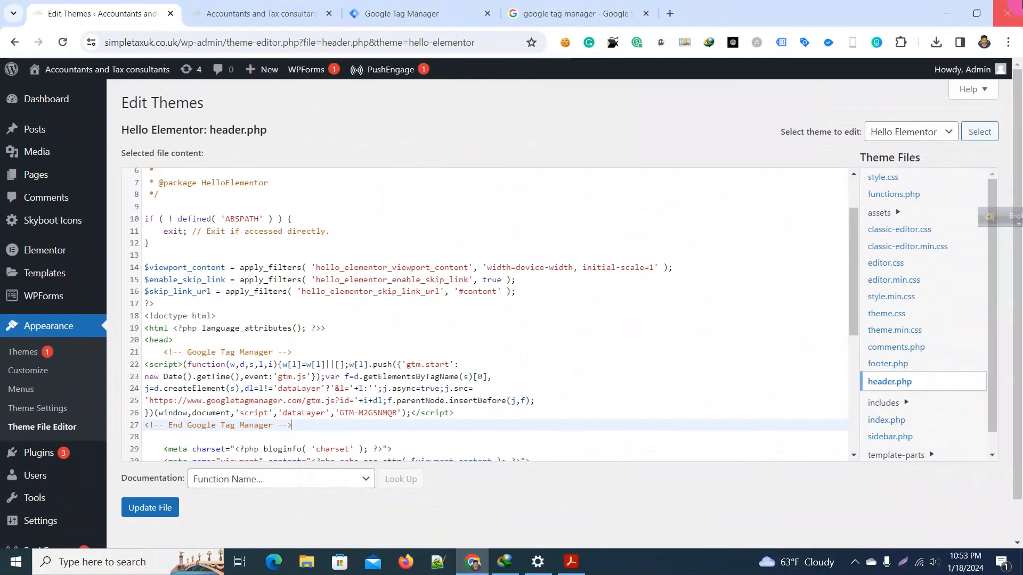
drag(164, 352, 331, 421)
click(326, 422)
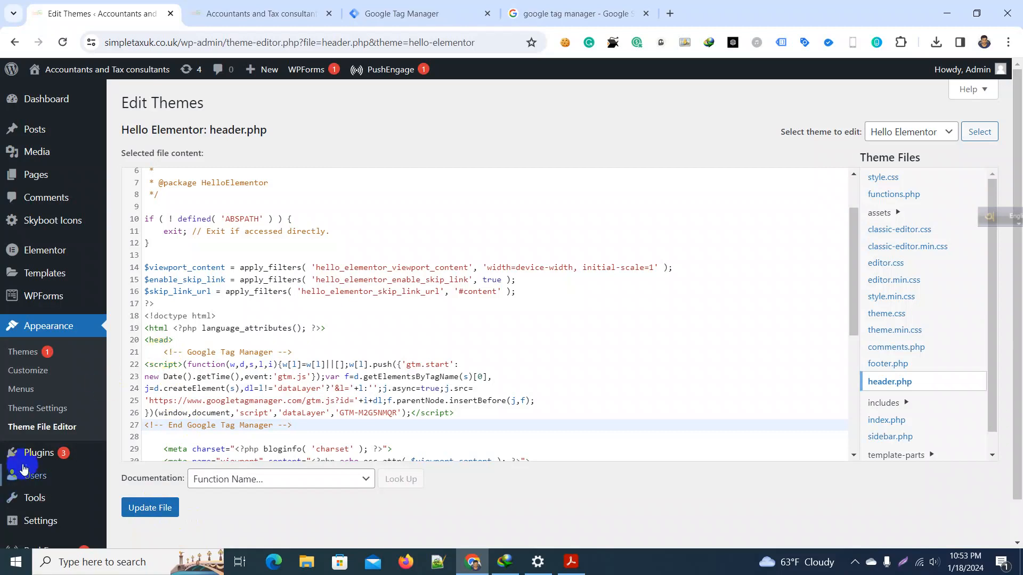
- Leave the theme editor without saving and search for new plugins with "google tag manager for wordpress"
mouse_move(34, 460)
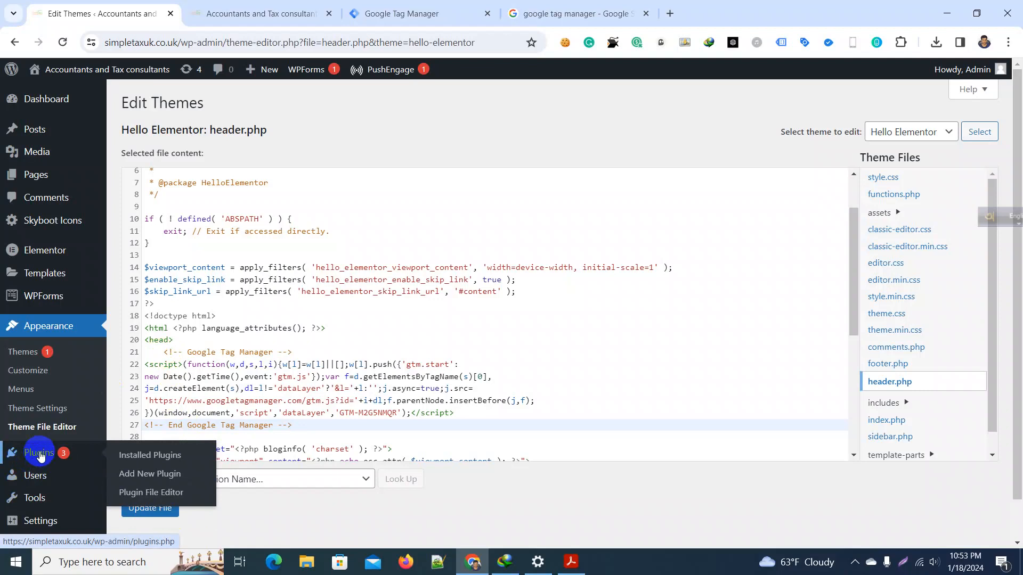
click(137, 474)
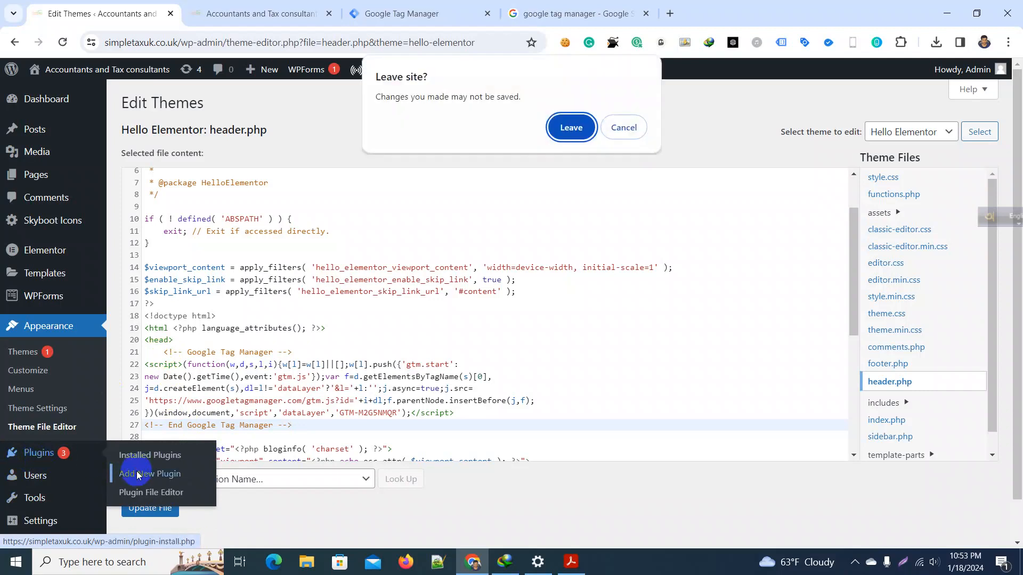
click(569, 128)
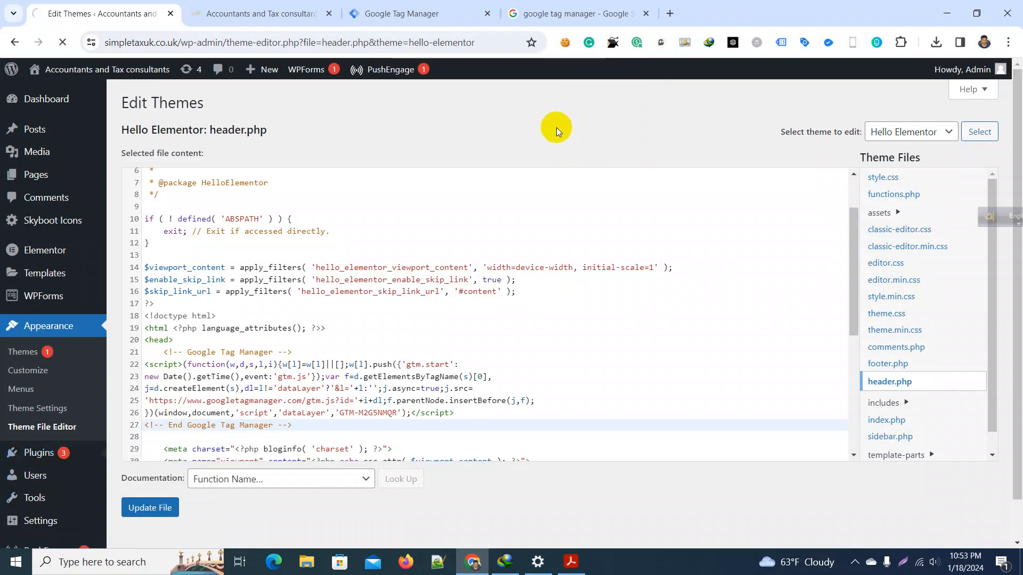
click(834, 137)
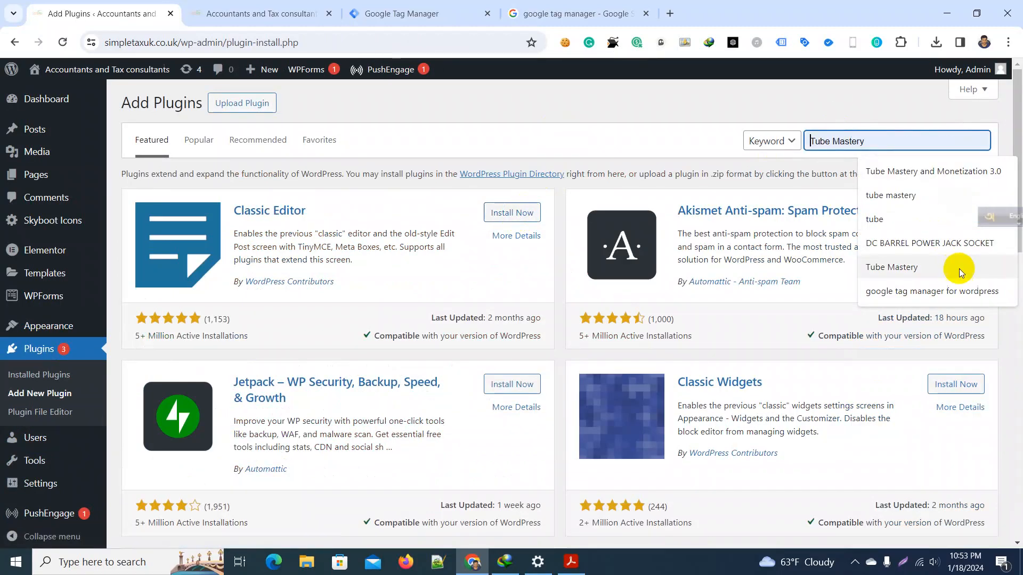
click(944, 288)
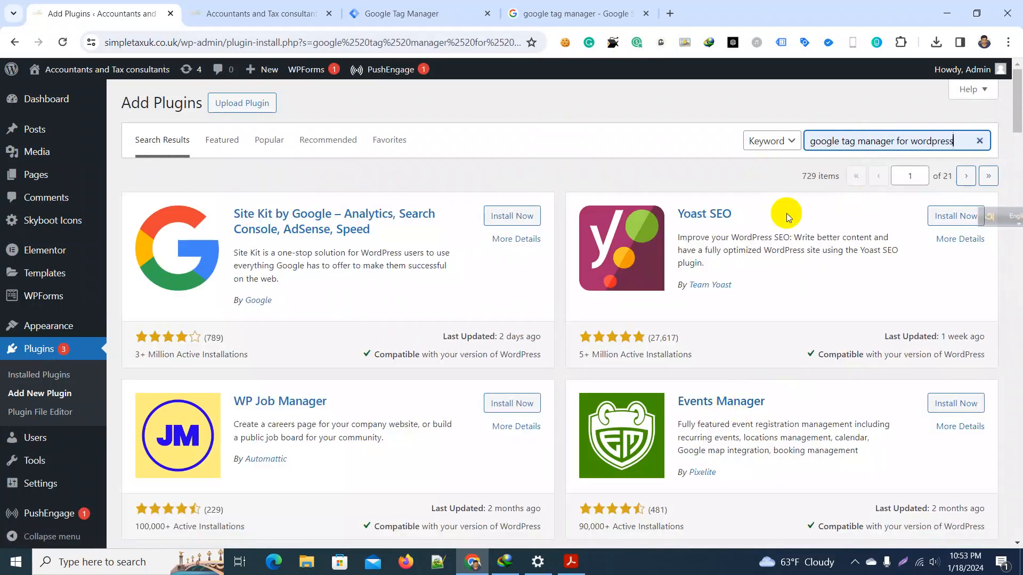
- Find GTM4WP among the plugin search results and install it from its details window
scroll(667, 299, down, 9)
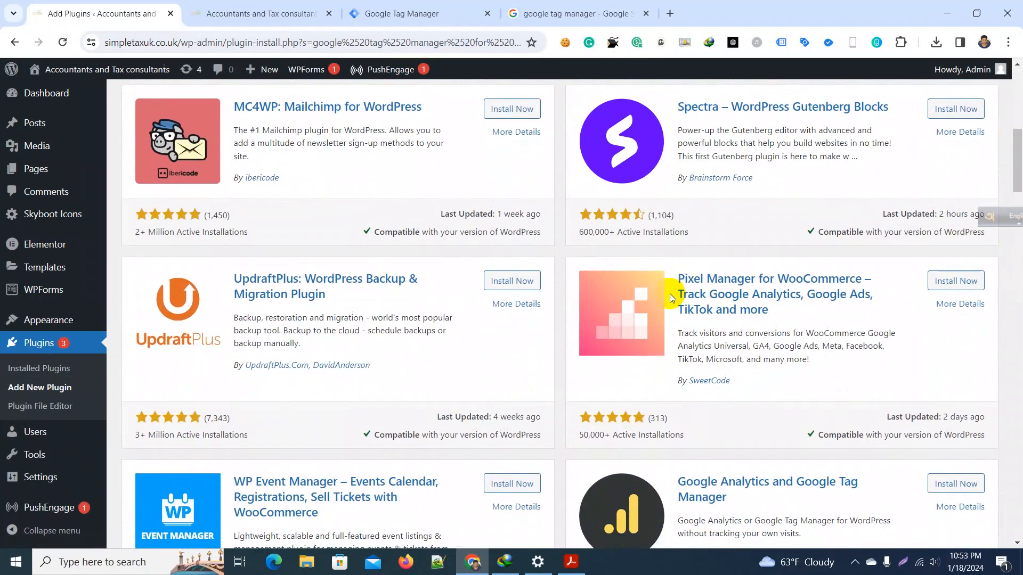
scroll(670, 293, down, 10)
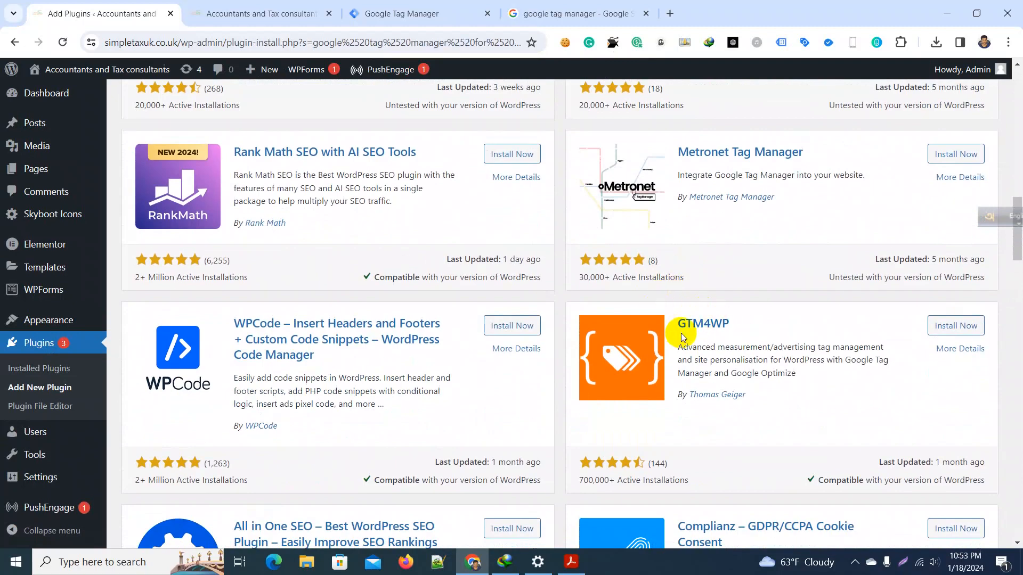
click(708, 330)
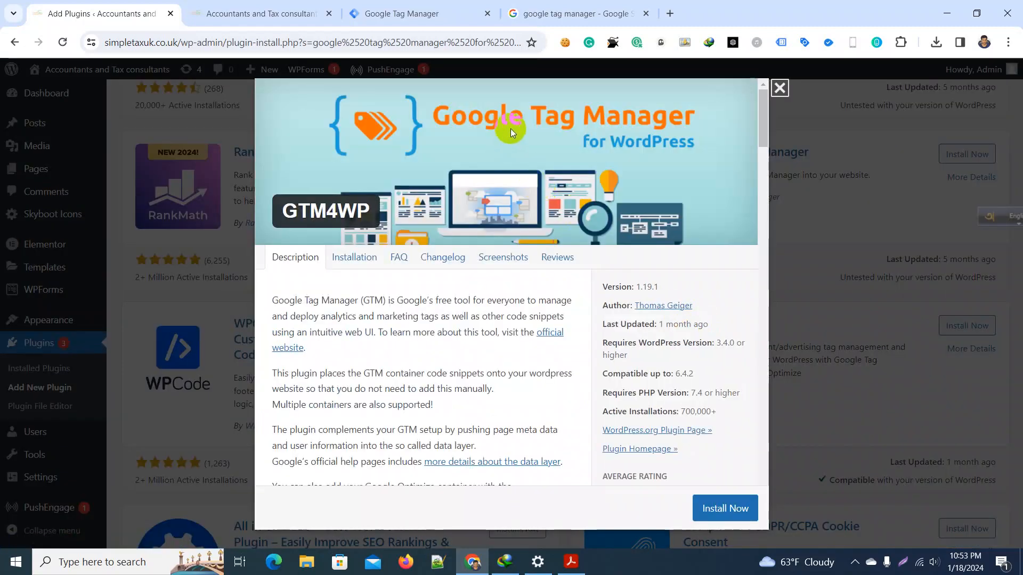
click(721, 510)
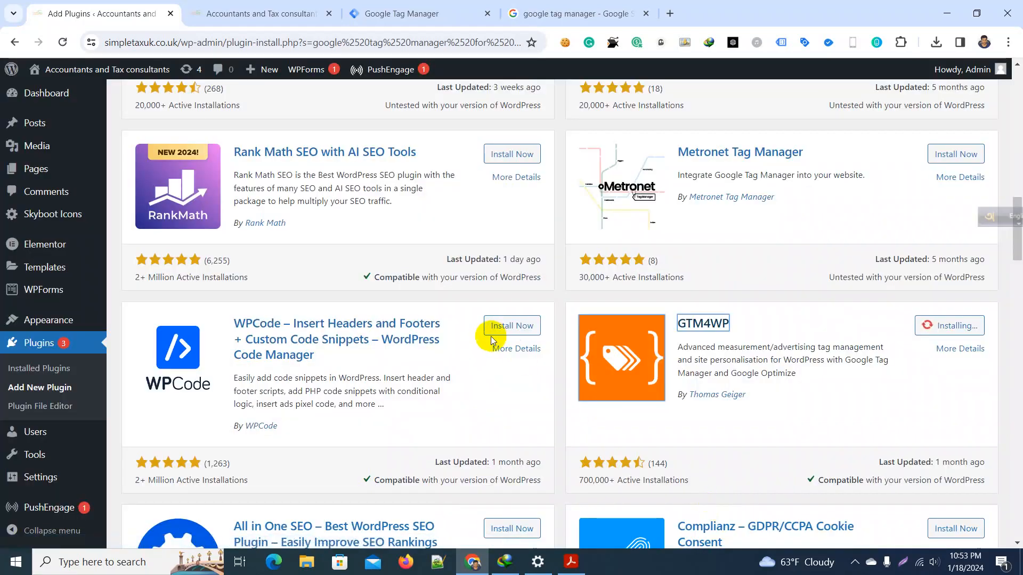
- Activate the GTM4WP plugin in the list of installed plugins
click(40, 373)
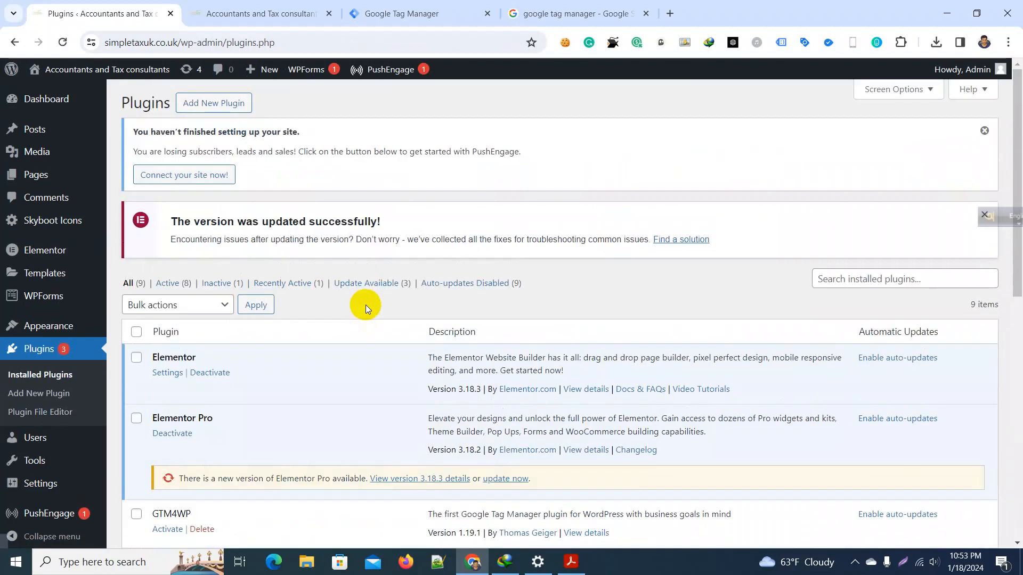
scroll(365, 306, down, 1)
scroll(234, 303, down, 2)
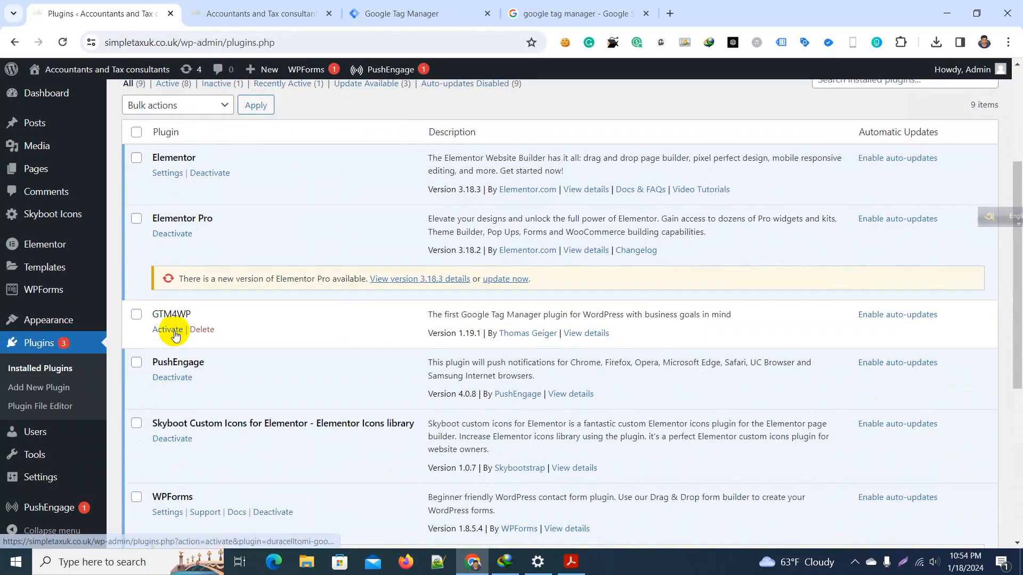
click(157, 335)
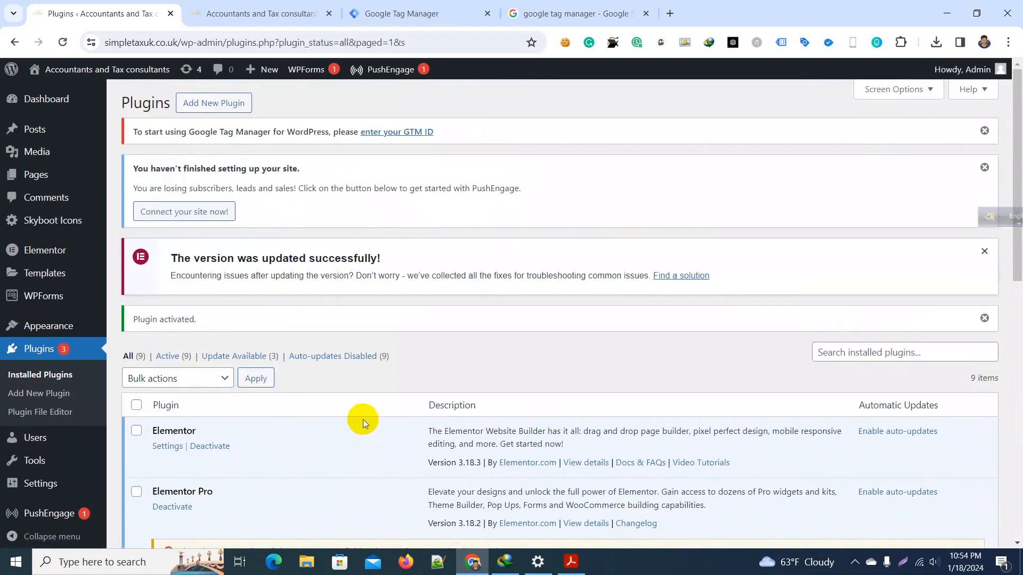
- Open the Google Tag Manager for WordPress options and locate the Google Tag Manager ID field
click(42, 305)
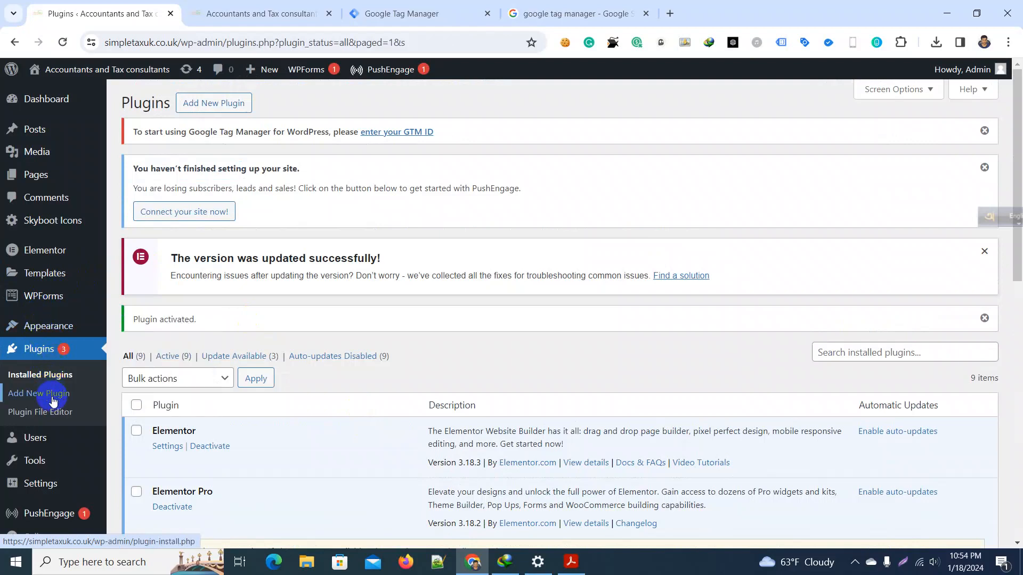
mouse_move(43, 447)
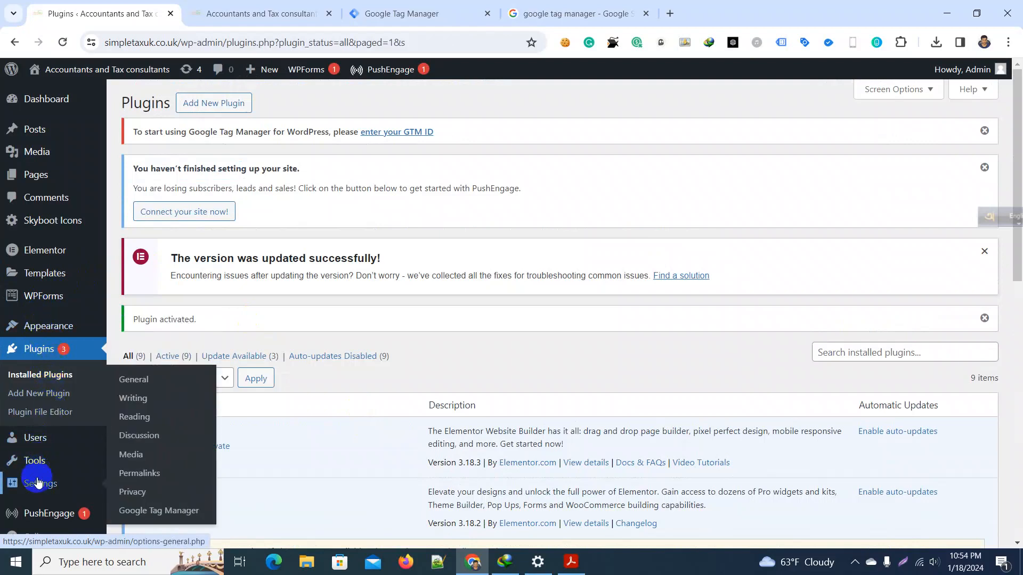
mouse_move(38, 467)
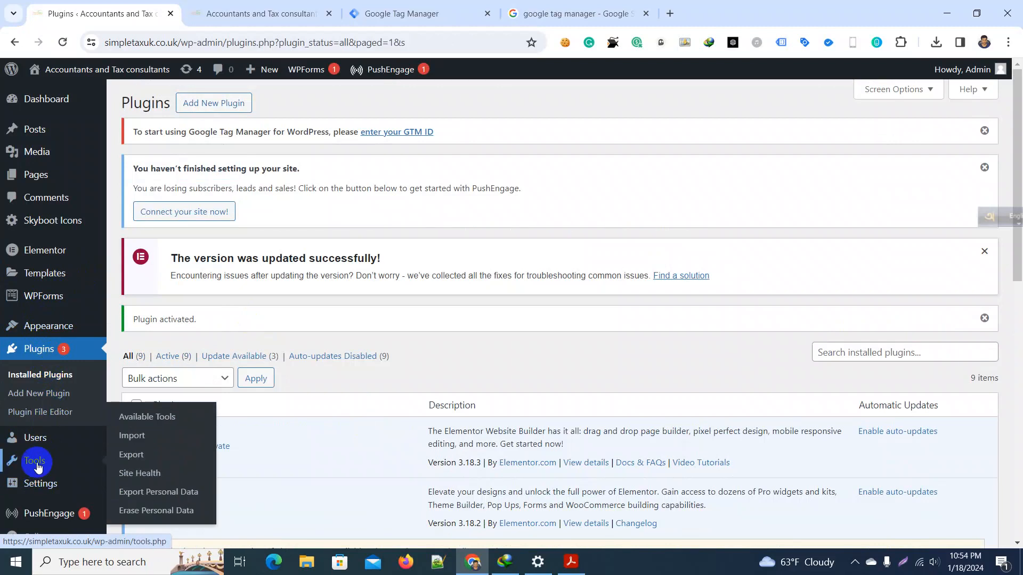
mouse_move(40, 489)
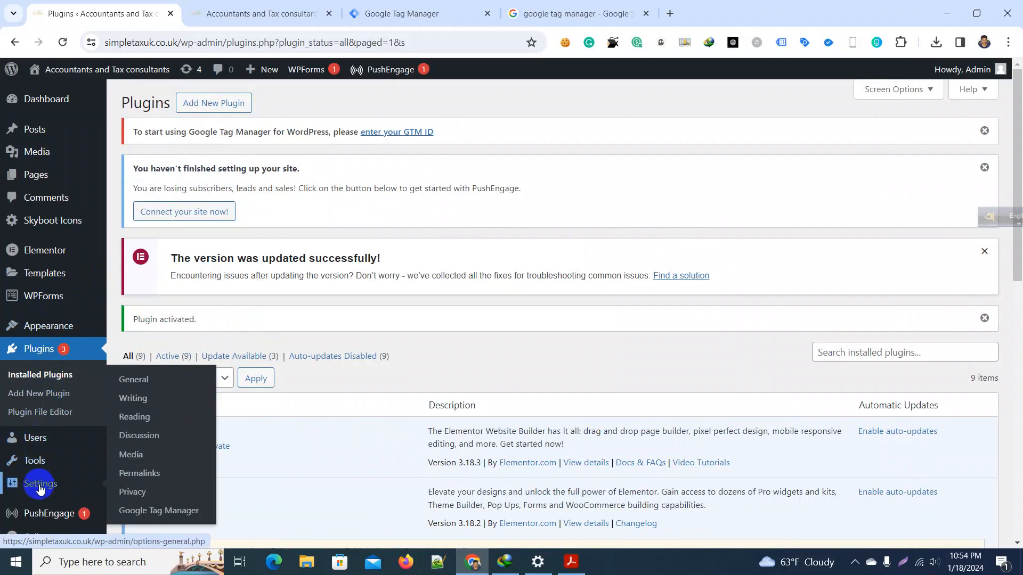
click(155, 511)
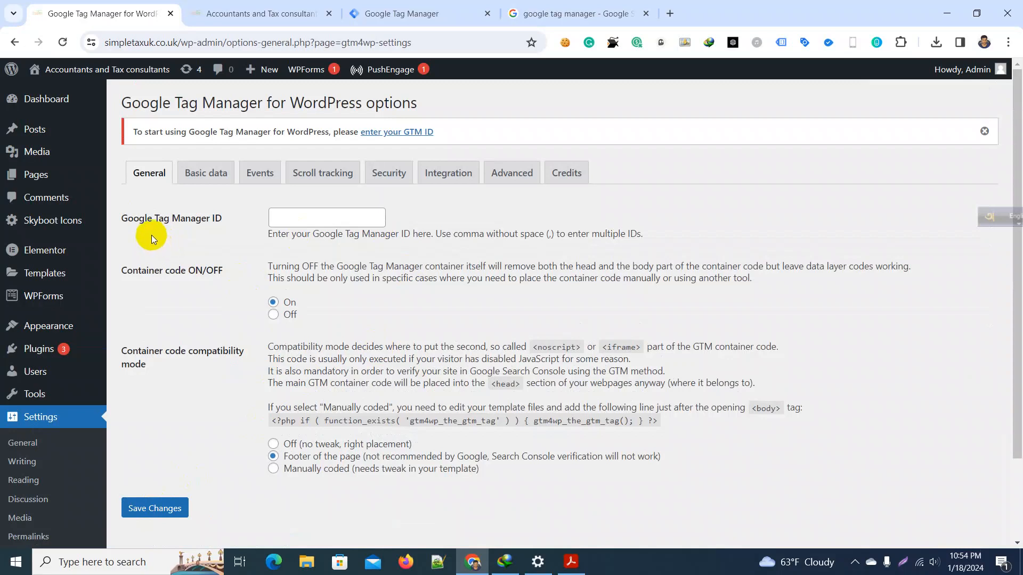
click(314, 223)
click(237, 229)
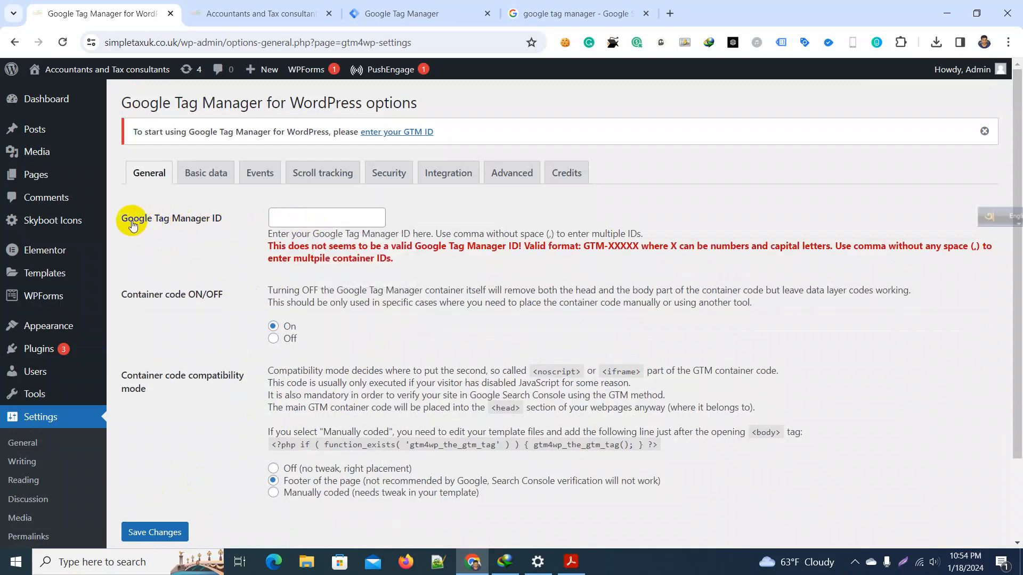
- Switch to Google Tag Manager, close the installation instructions and copy the container ID GTM-M2G5NMQR from the workspace header
click(383, 6)
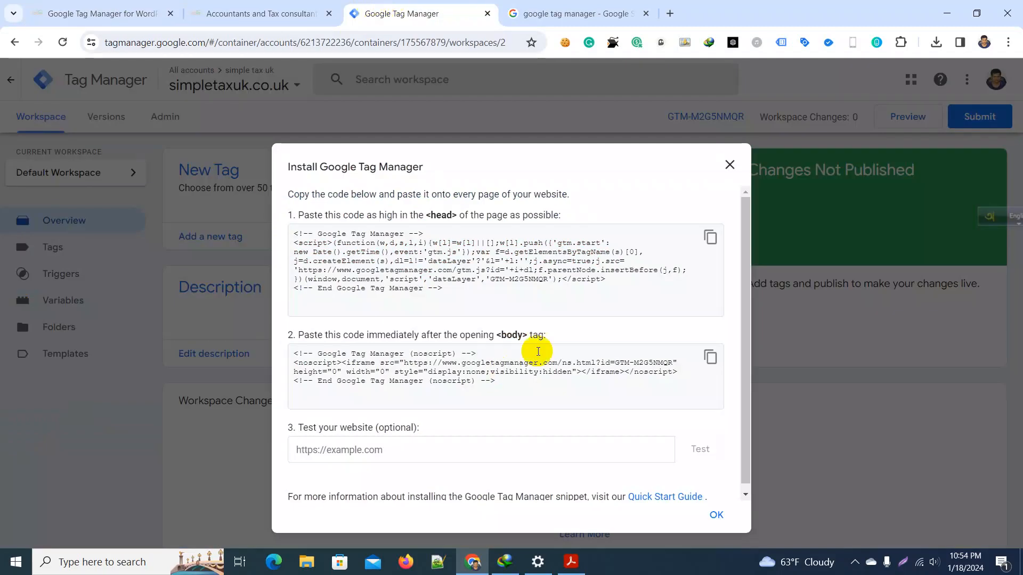
click(491, 282)
drag(491, 281, 547, 281)
click(729, 165)
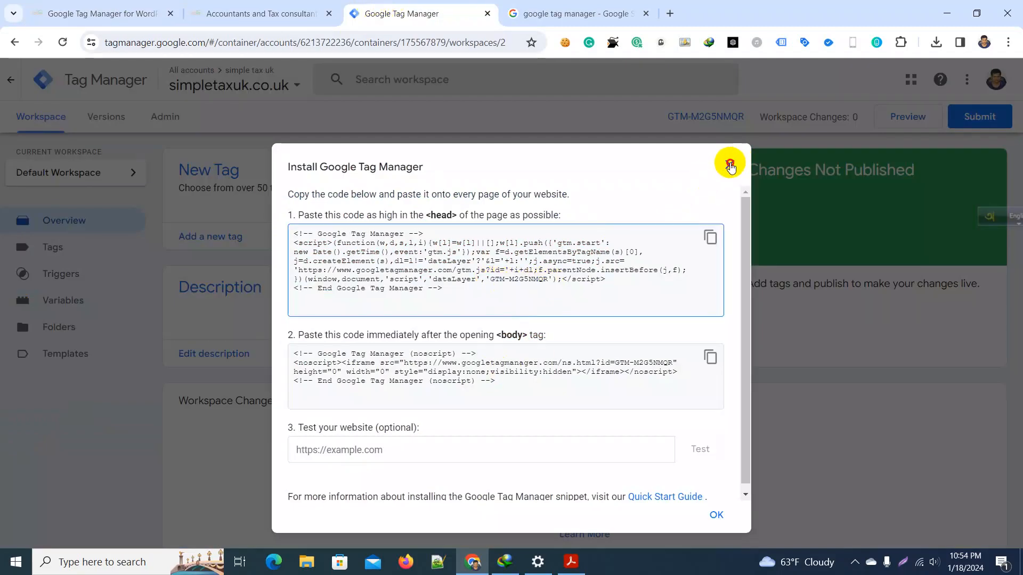
drag(651, 119, 733, 118)
right_click(716, 120)
click(746, 251)
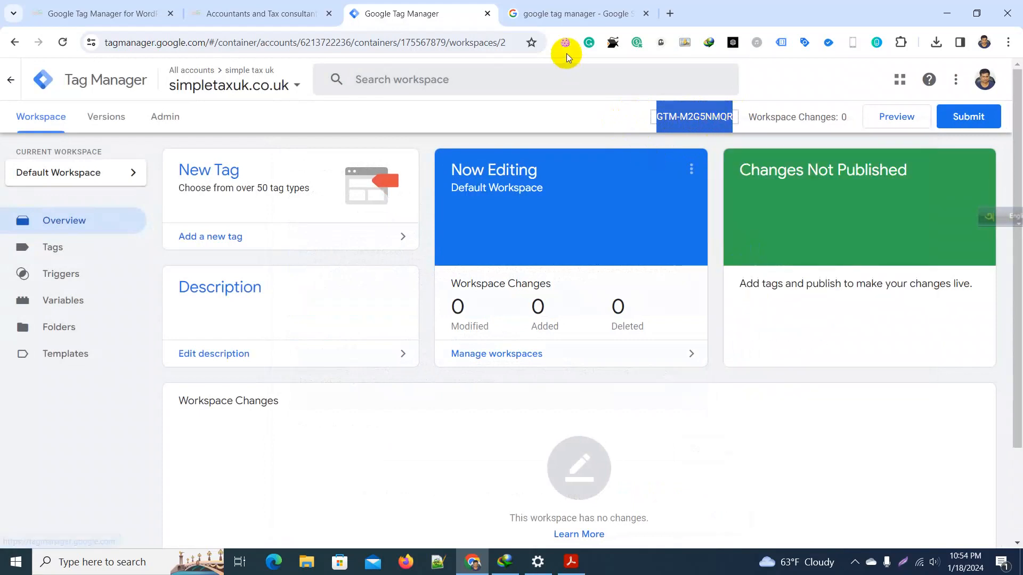
- Return to the WordPress plugin options and paste GTM-M2G5NMQR as the Google Tag Manager ID
click(279, 5)
click(128, 12)
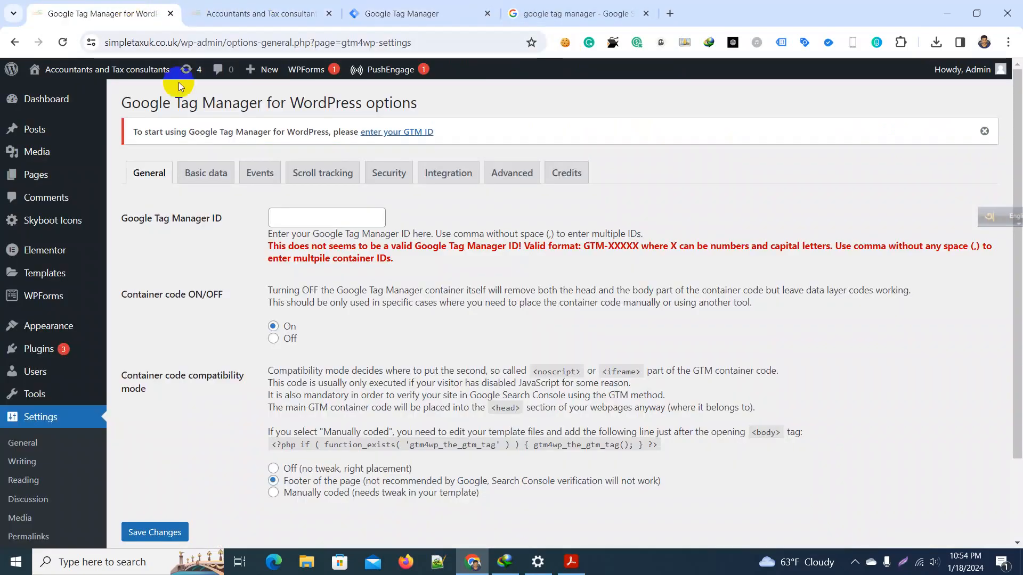
click(324, 216)
right_click(323, 217)
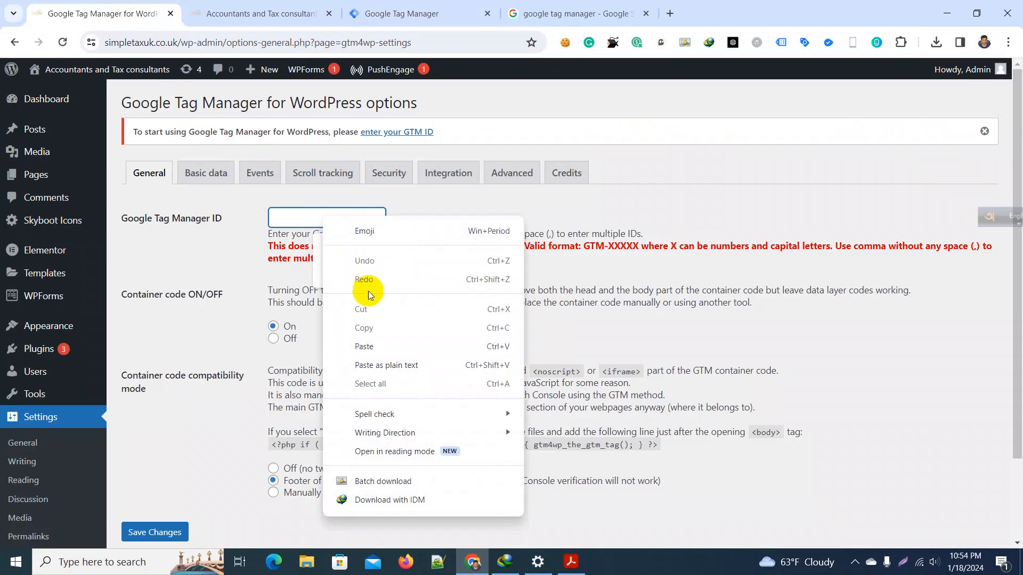
click(361, 344)
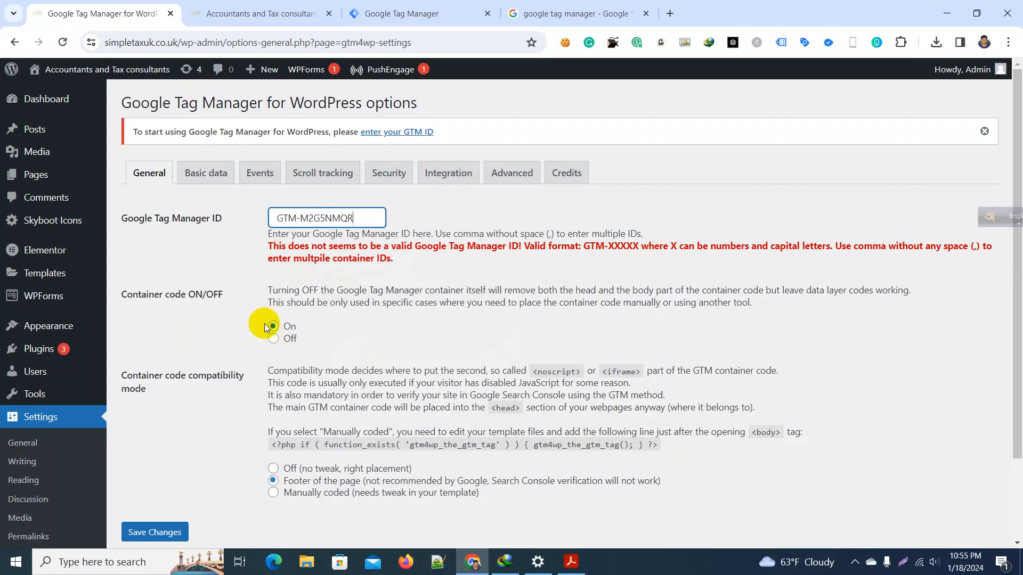
- Save the plugin options with the container code On and the compatibility mode set to Off (no tweak, right placement)
click(152, 532)
click(151, 510)
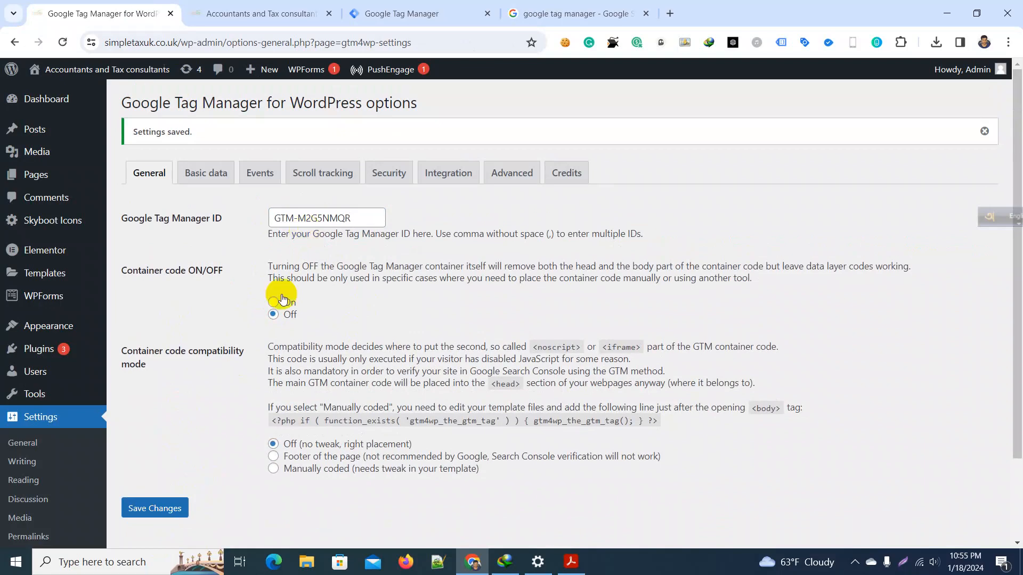
click(273, 302)
click(163, 510)
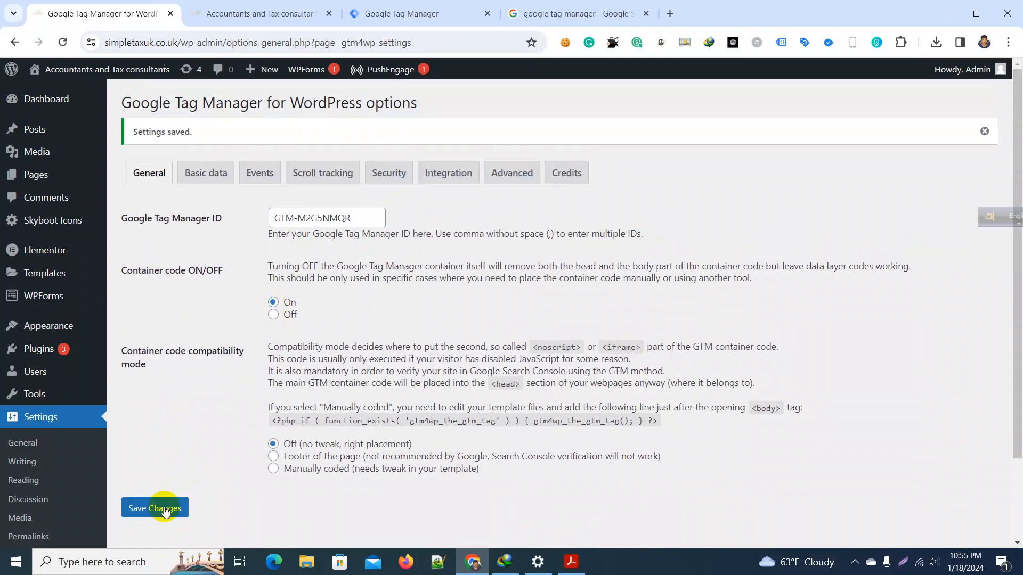
- Reload the simpletaxuk.co.uk home page and check it for the Google Tag Manager container with Tag Assistant Legacy
click(253, 16)
click(62, 42)
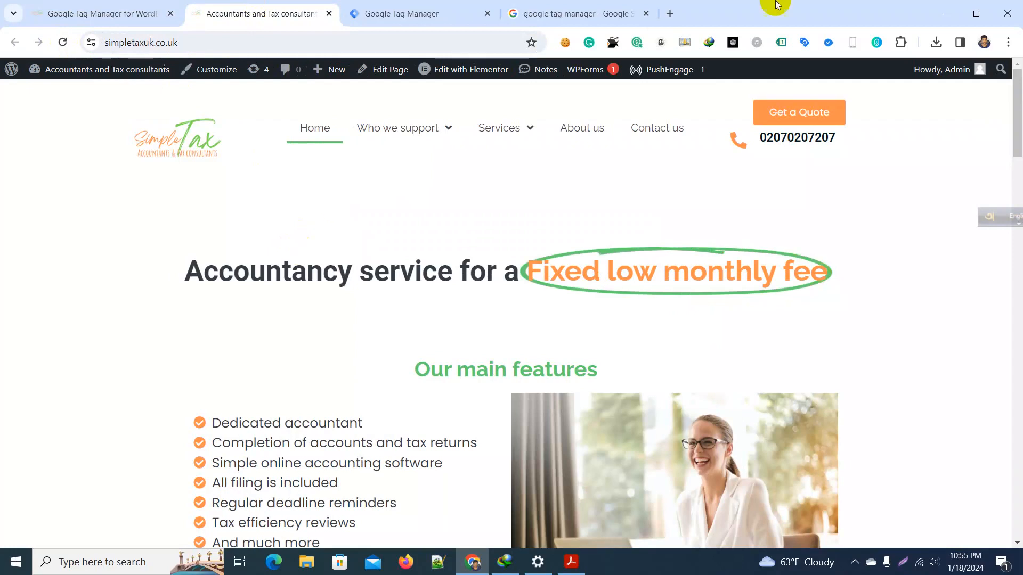
click(782, 42)
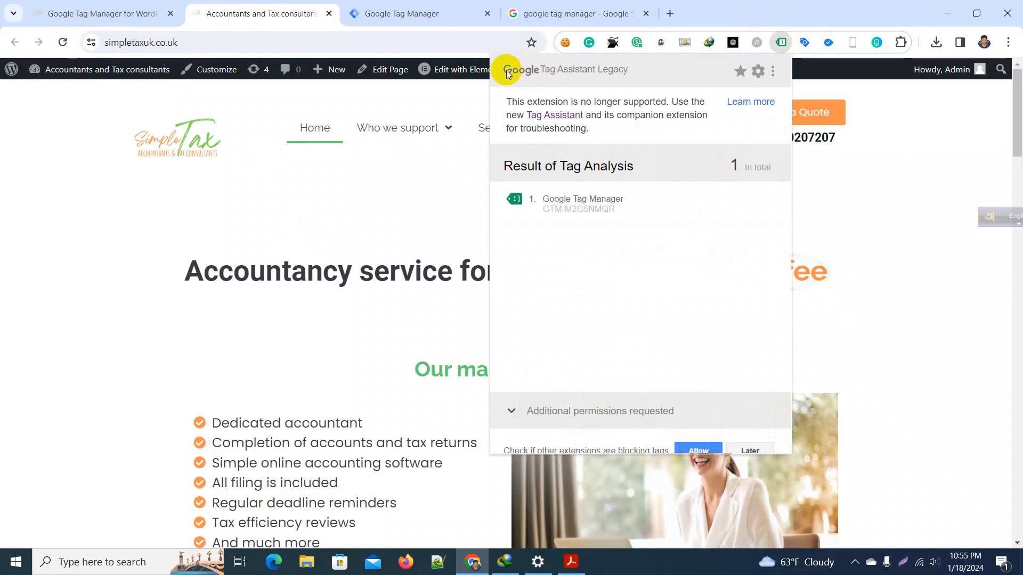
mouse_move(504, 73)
mouse_down()
mouse_move(640, 71)
mouse_move(501, 71)
mouse_up()
click(640, 70)
double_click(501, 71)
click(510, 73)
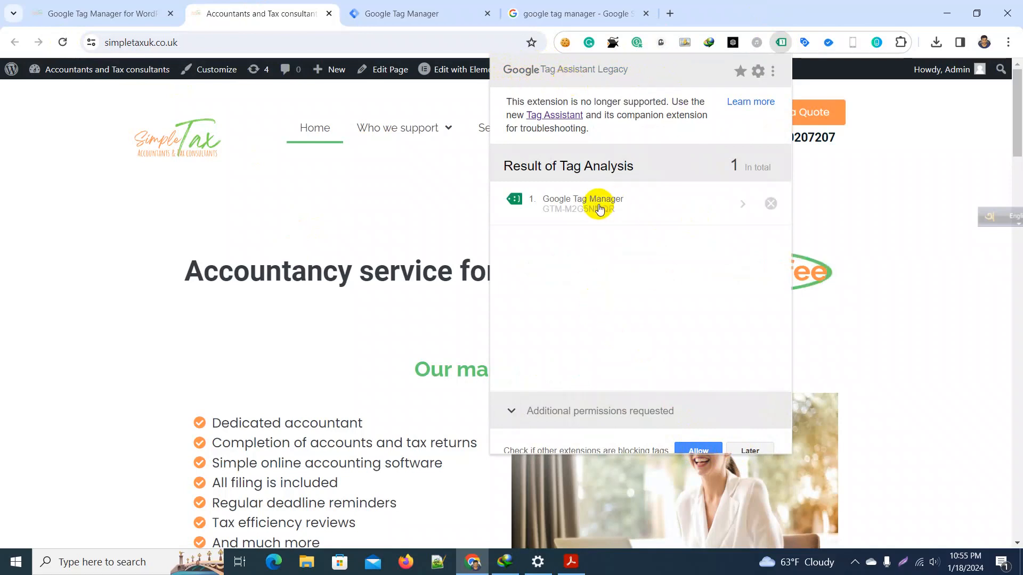
click(61, 42)
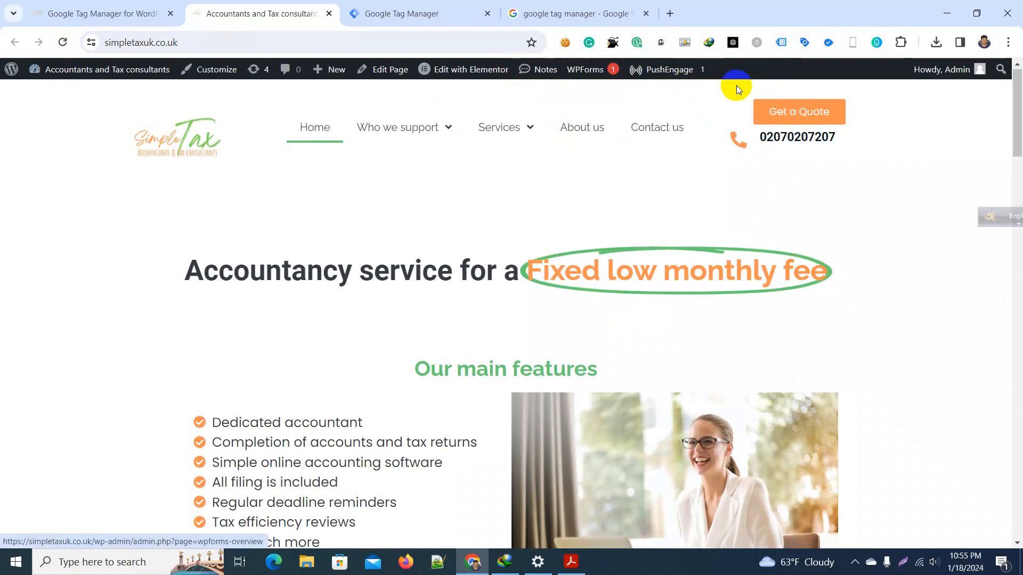
click(780, 43)
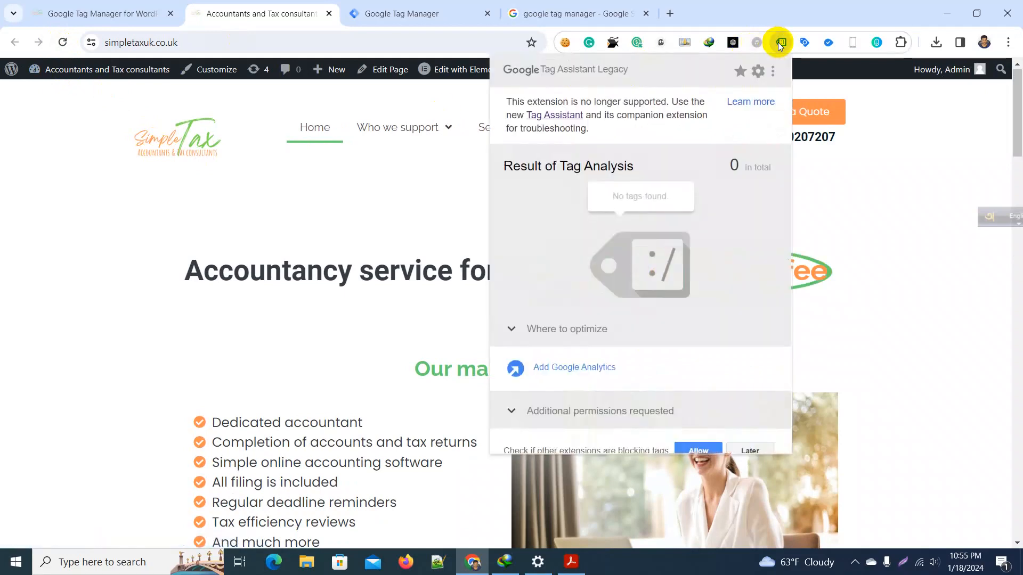